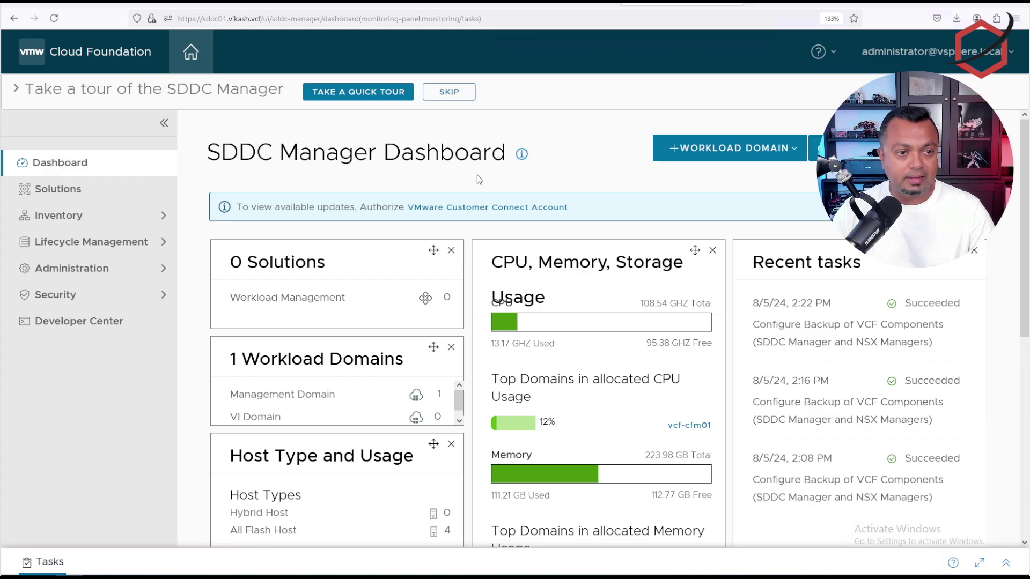
- Go to Administration > Backup and view the Site Settings tab's SFTP server details
left_click(115, 276)
left_click(85, 507)
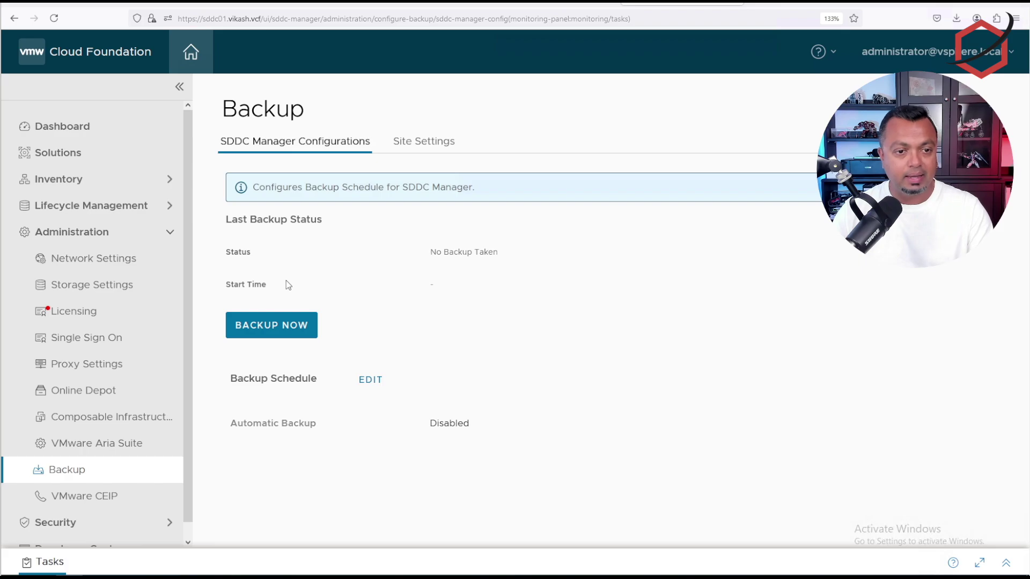
left_click(445, 151)
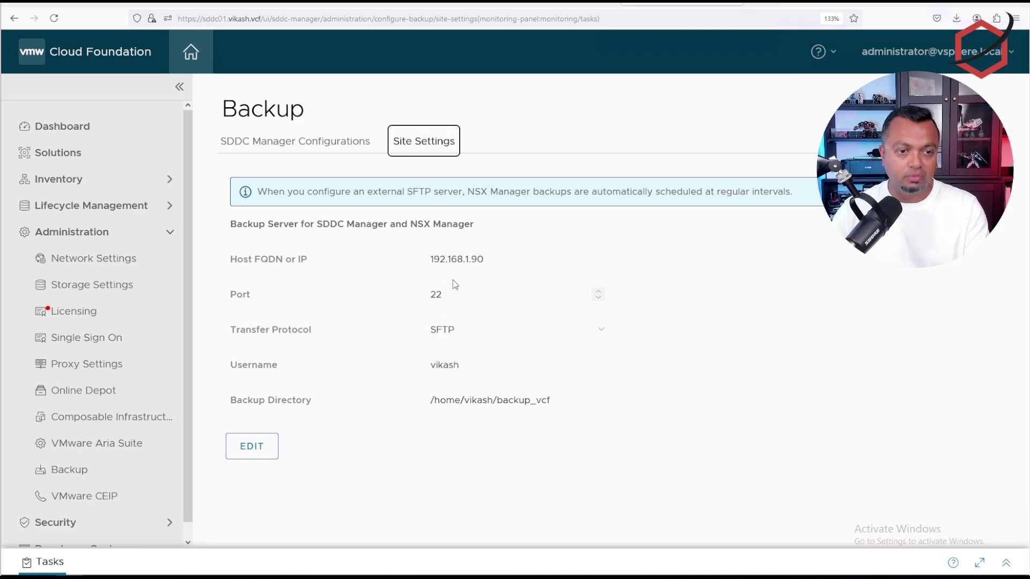
- Edit the backup server, correct the host to 192.168.1.90, and retrieve its SSH fingerprint
left_click(243, 456)
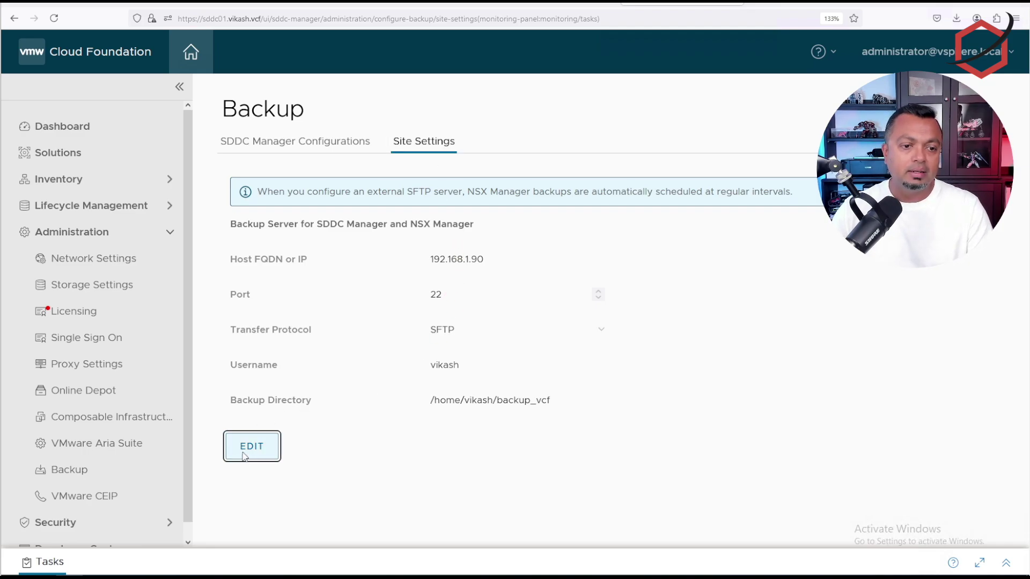
left_click(514, 255)
key("BackSpace")
type("1")
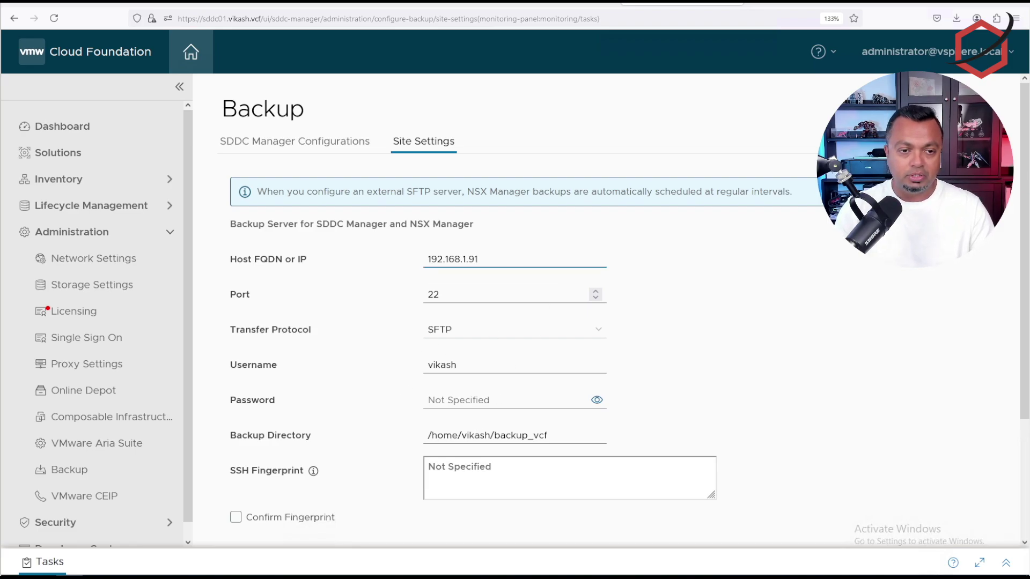
key("BackSpace")
type("0")
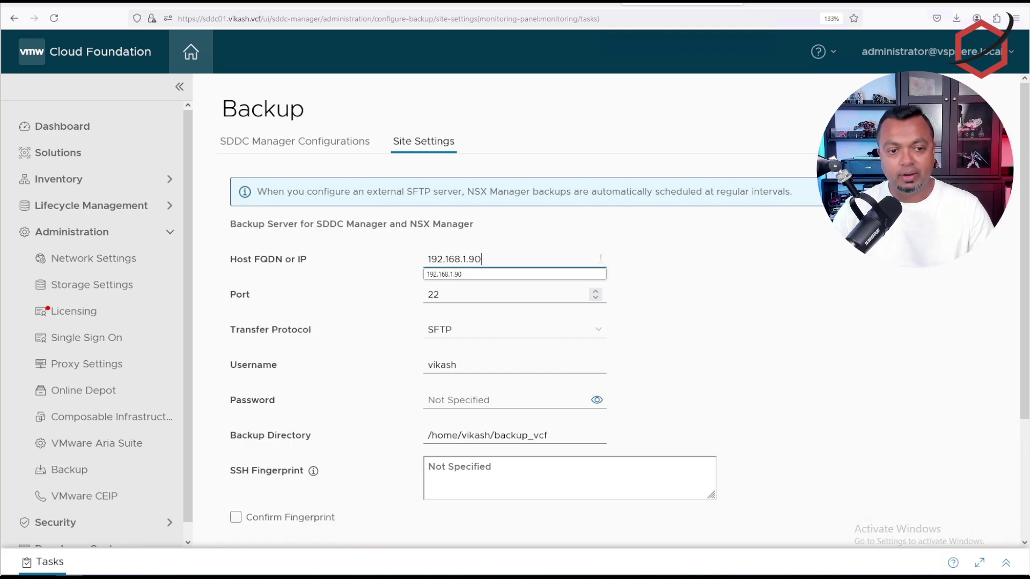
scroll(584, 265, "down", 1)
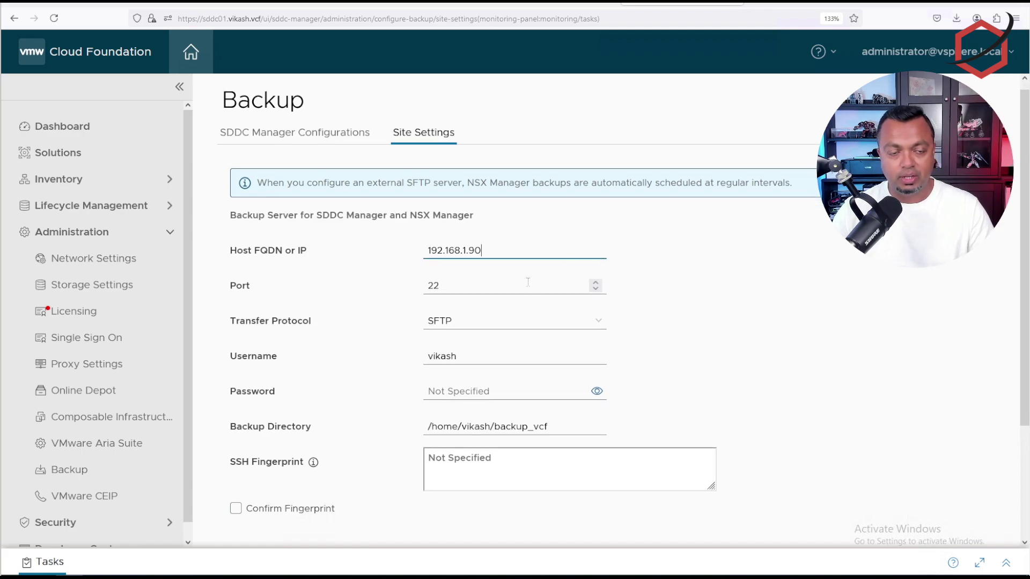
key("Tab")
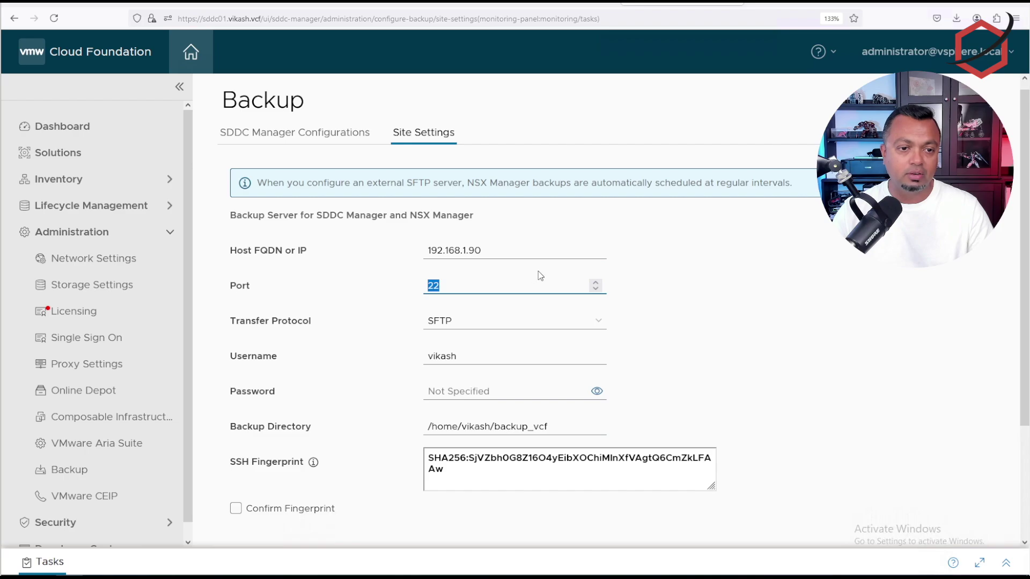
scroll(525, 251, "down", 1)
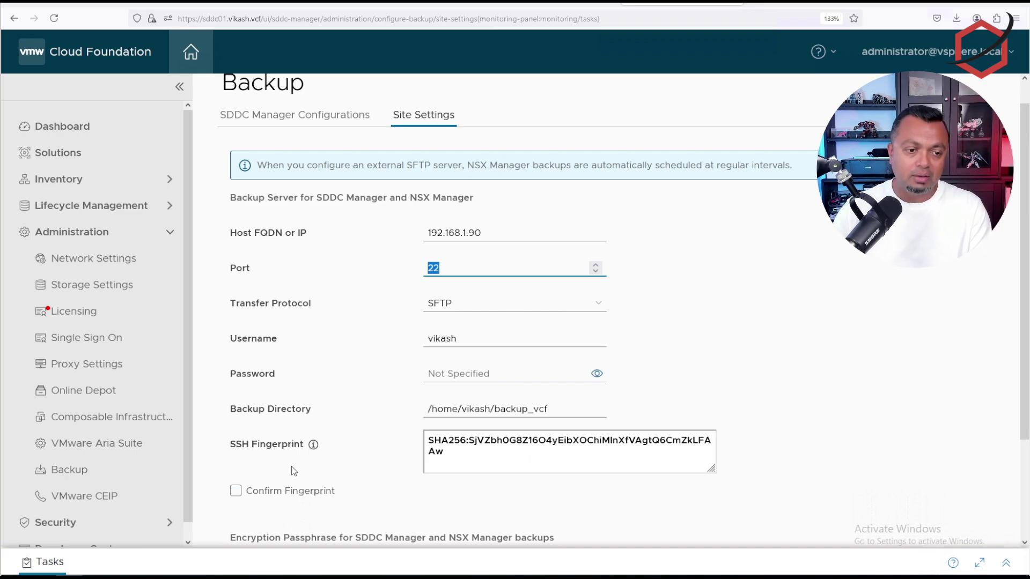
- Confirm the SSH fingerprint, enter the password and encryption passphrase, and save
left_click(237, 497)
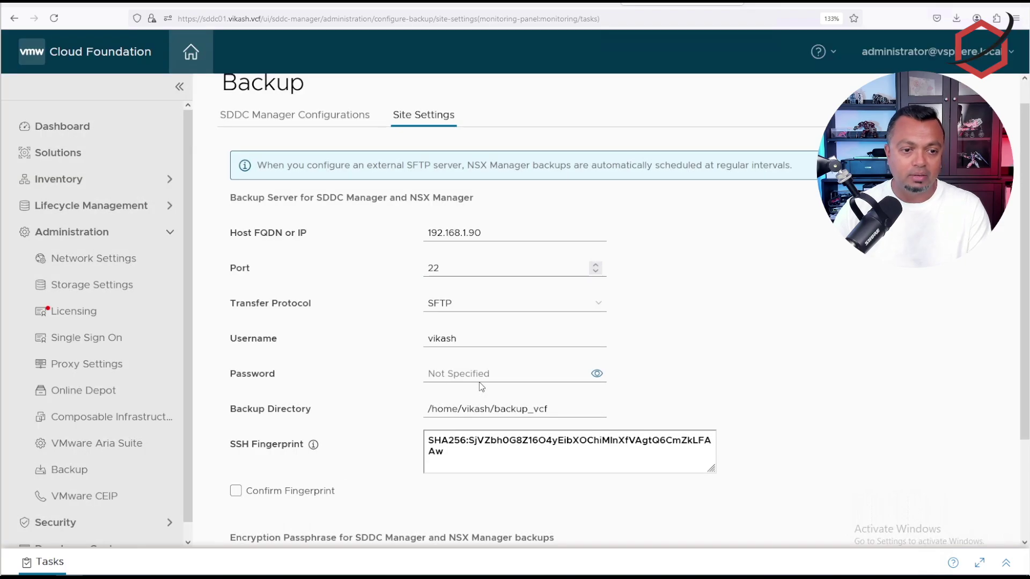
left_click(235, 492)
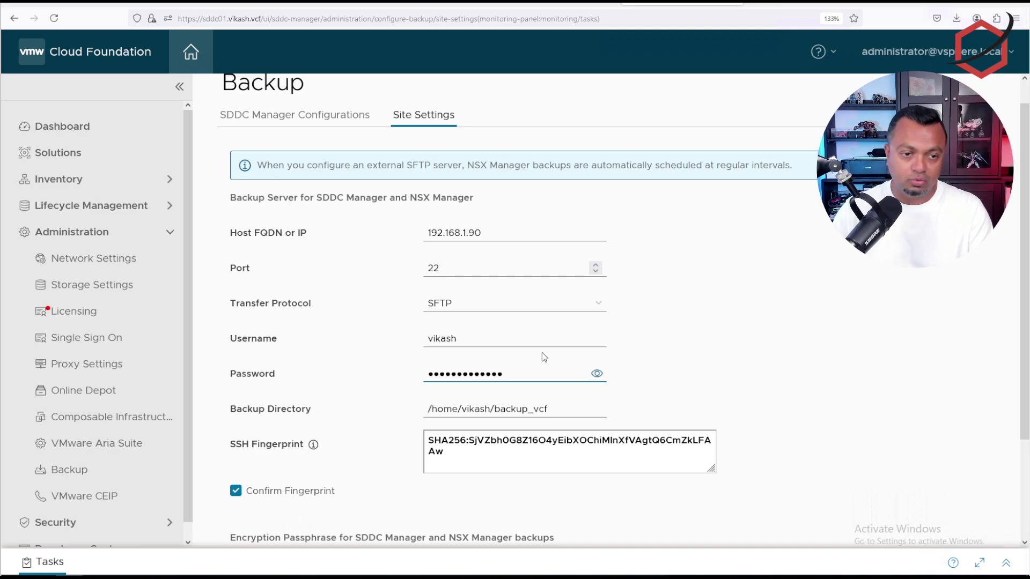
left_click(573, 407)
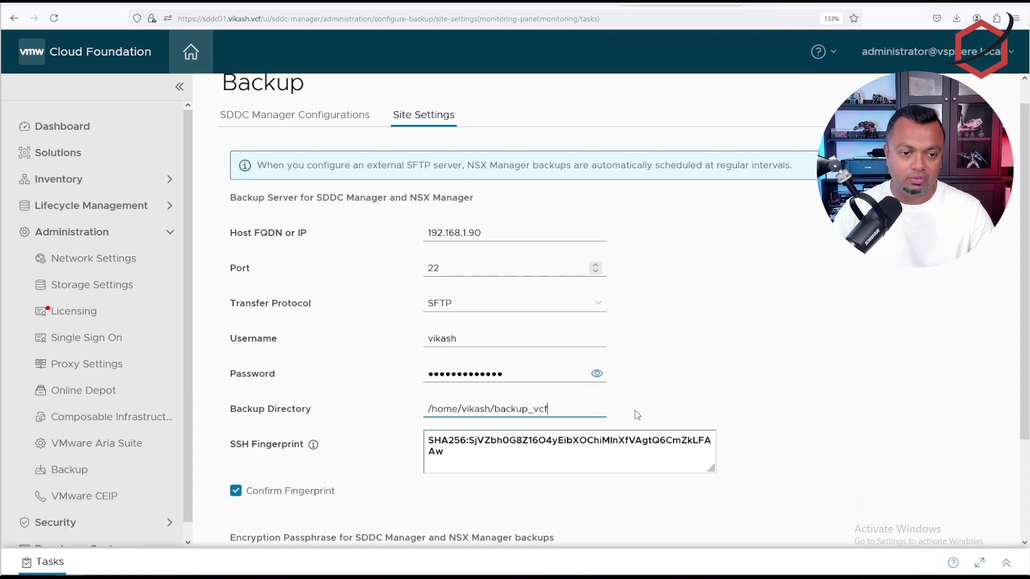
scroll(677, 411, "down", 2)
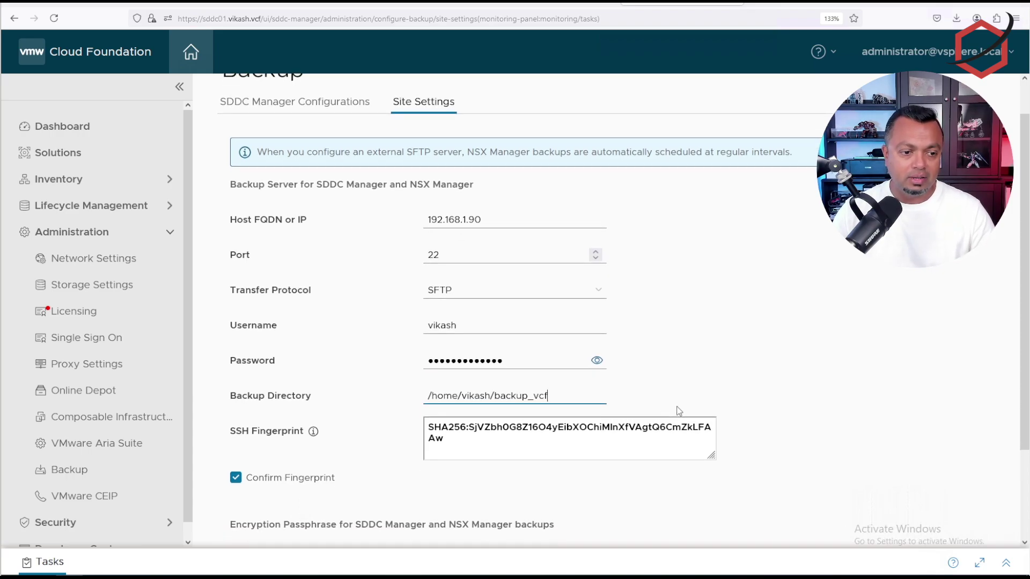
left_click(489, 495)
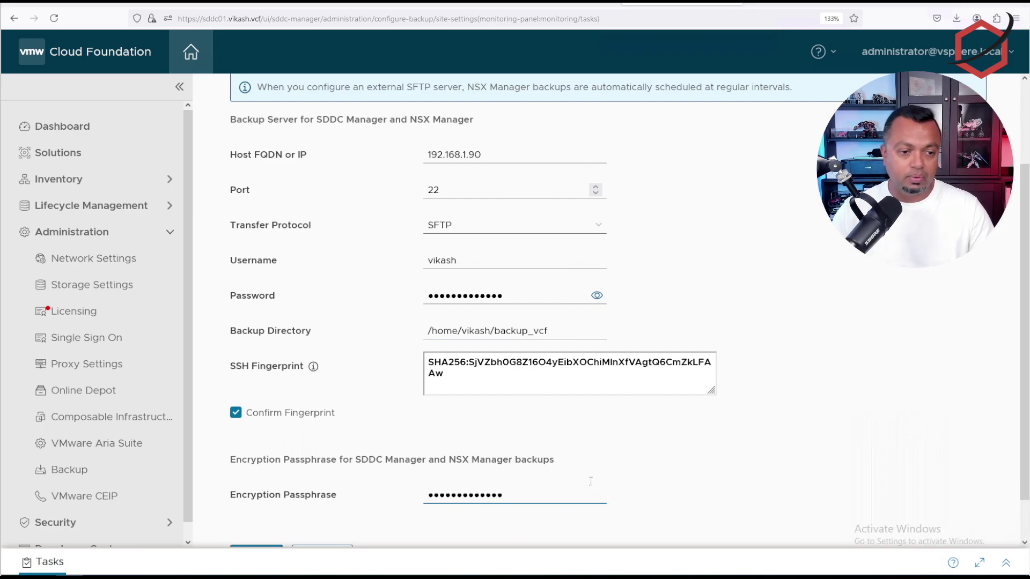
scroll(675, 483, "down", 1)
left_click(241, 512)
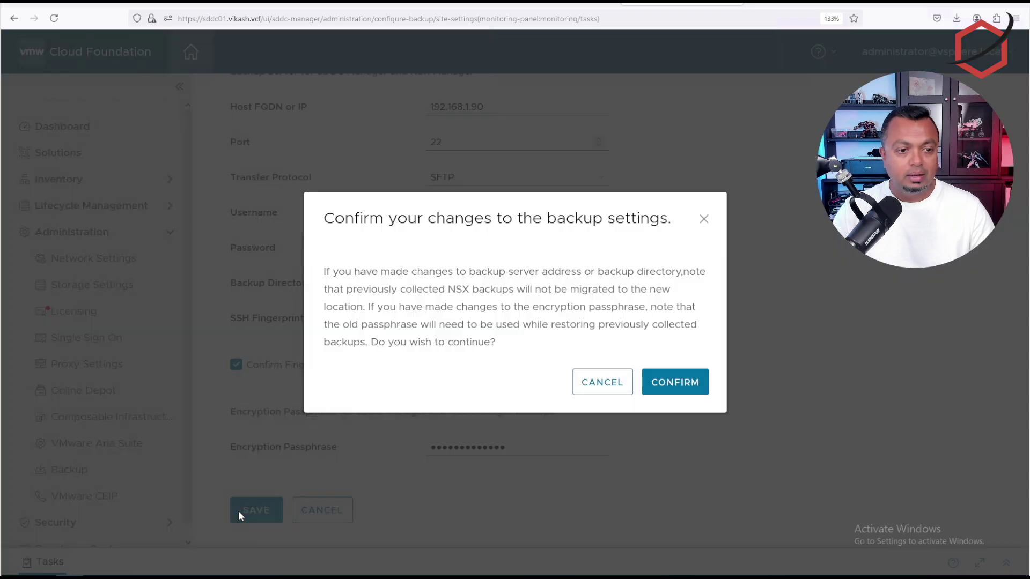
- Confirm the backup server changes and switch to the SDDC Manager Configurations tab
left_click(671, 388)
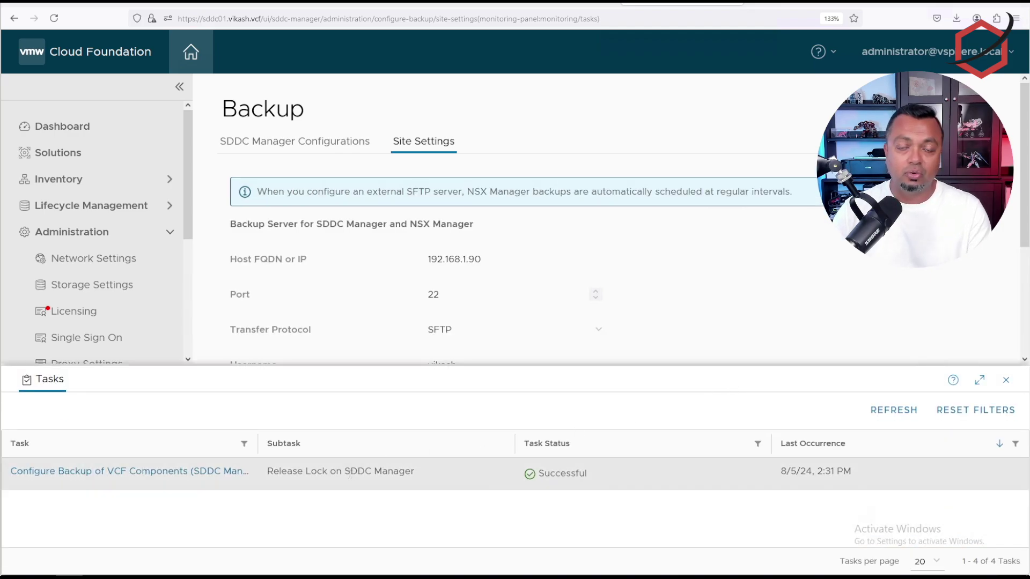
left_click(1008, 382)
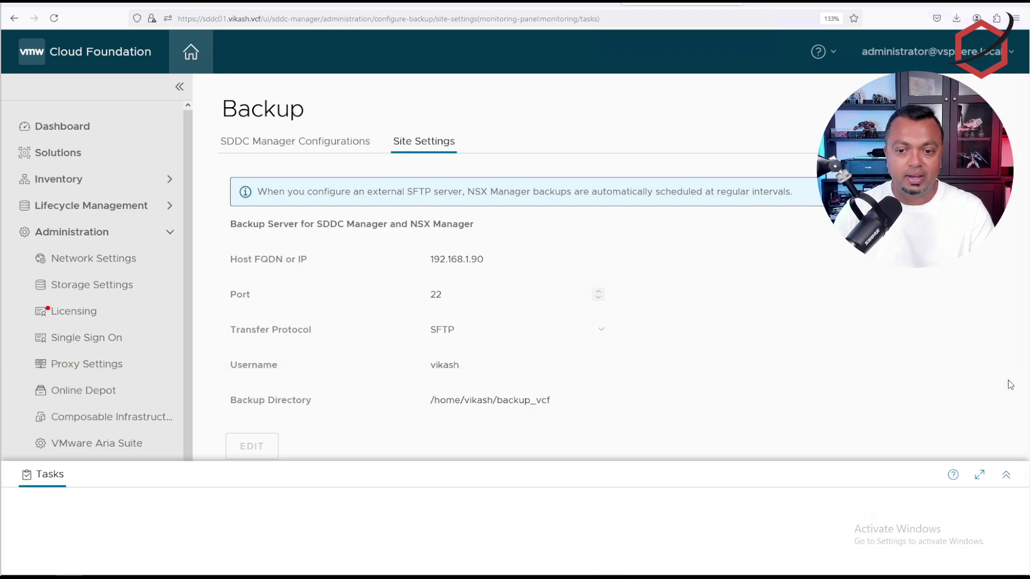
left_click(284, 143)
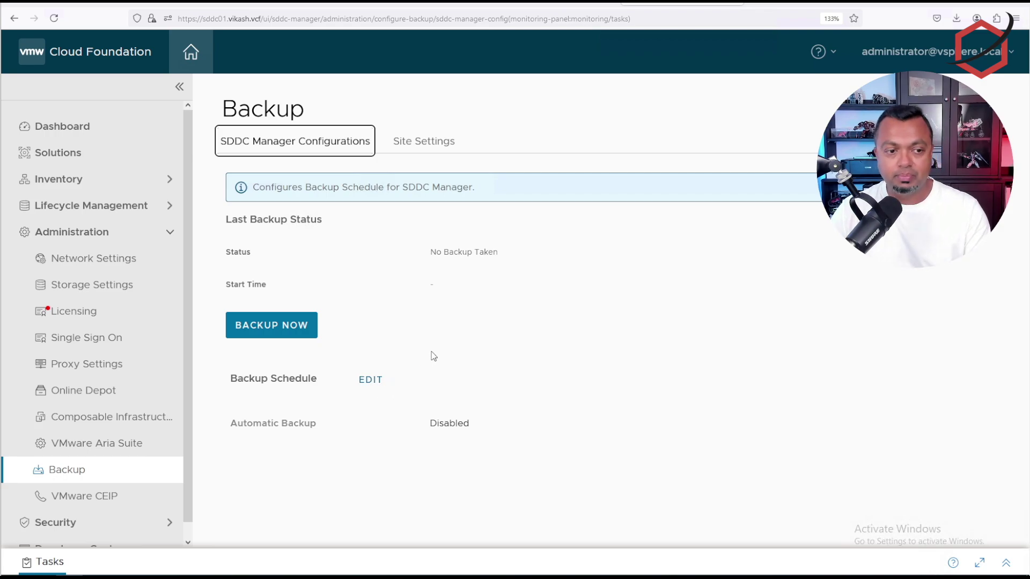
- Edit the backup schedule to enable automatic backups with a weekly frequency
left_click(367, 384)
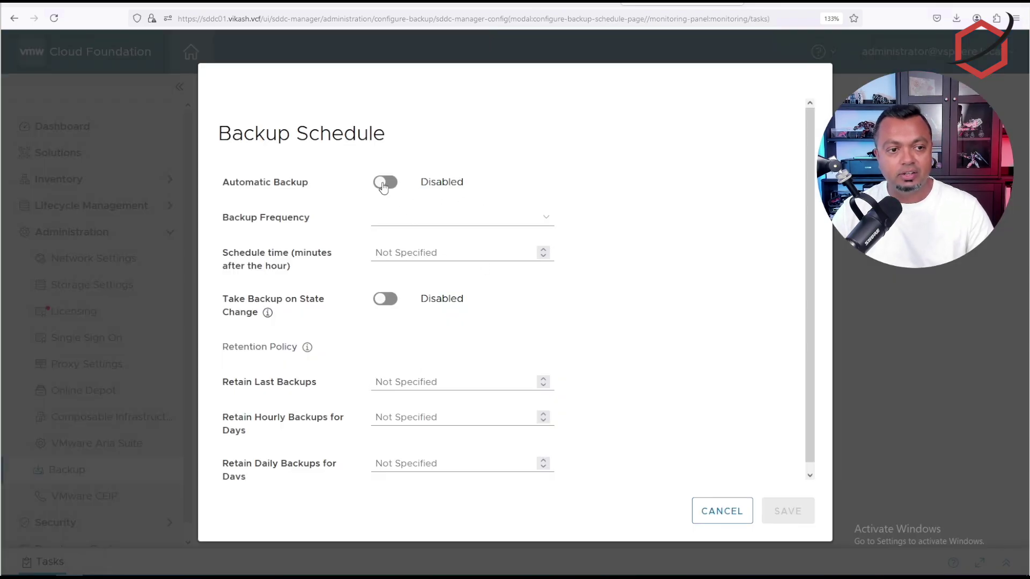
left_click(383, 184)
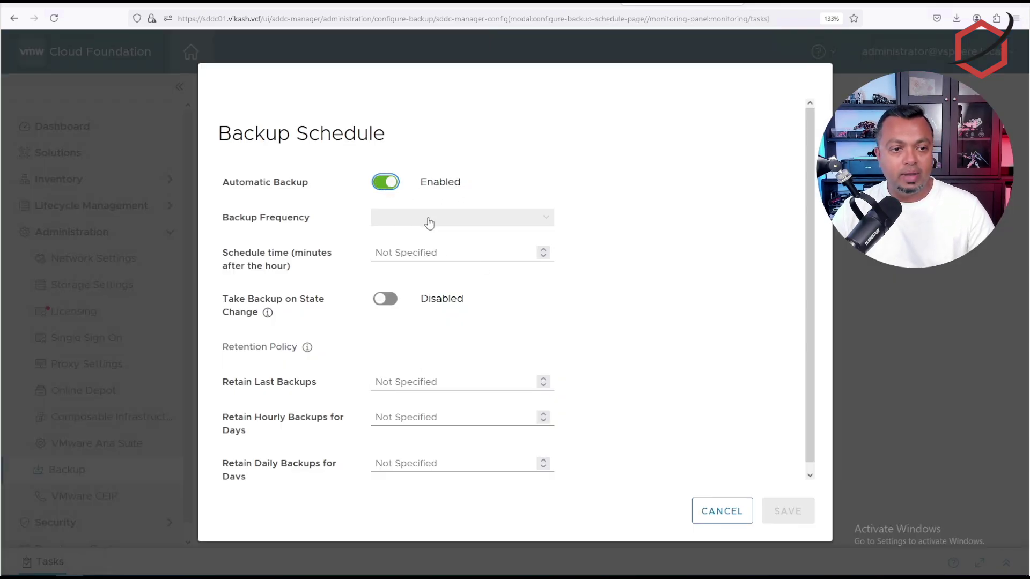
left_click(430, 219)
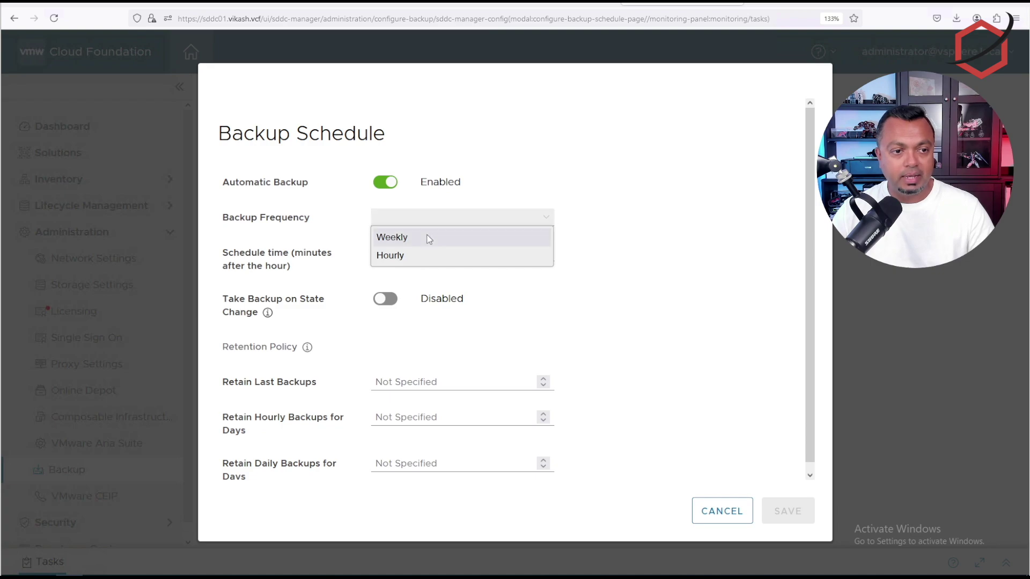
left_click(427, 239)
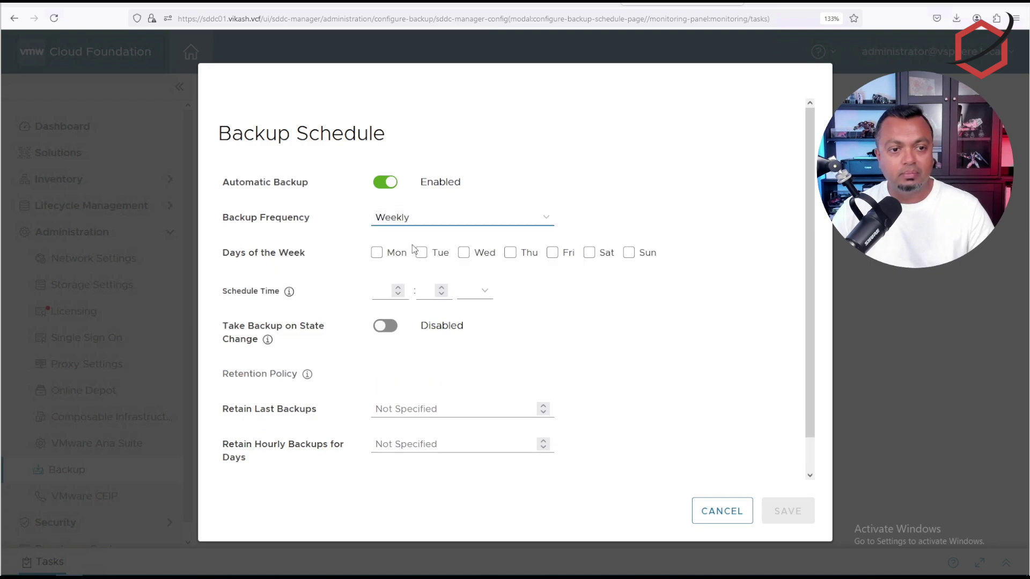
- Select all seven backup days, Monday through Sunday
left_click(377, 254)
left_click(421, 255)
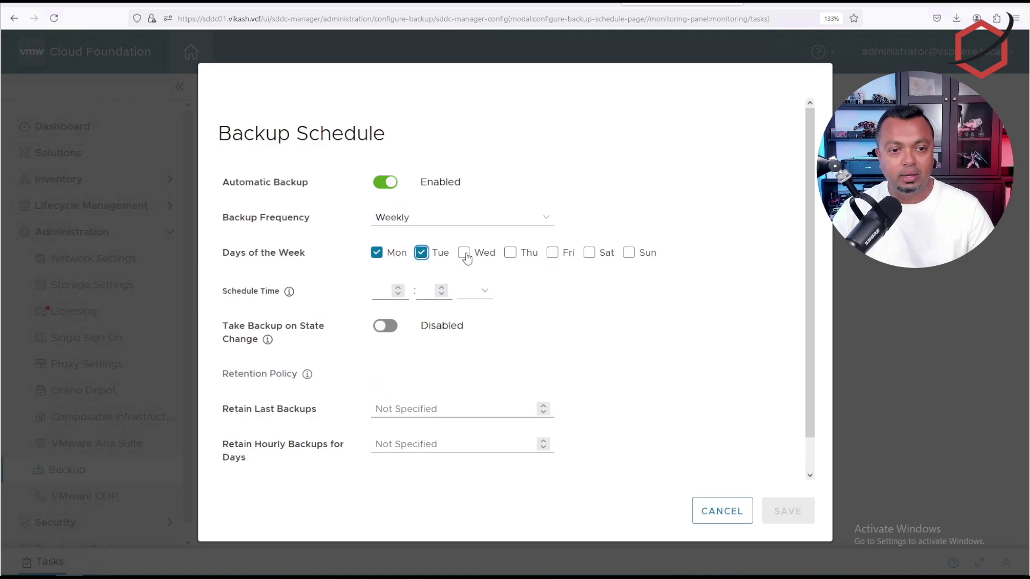
left_click(468, 254)
left_click(521, 255)
left_click(556, 254)
left_click(592, 254)
left_click(631, 254)
- Set the backup schedule time to 4:00 AM
left_click(395, 288)
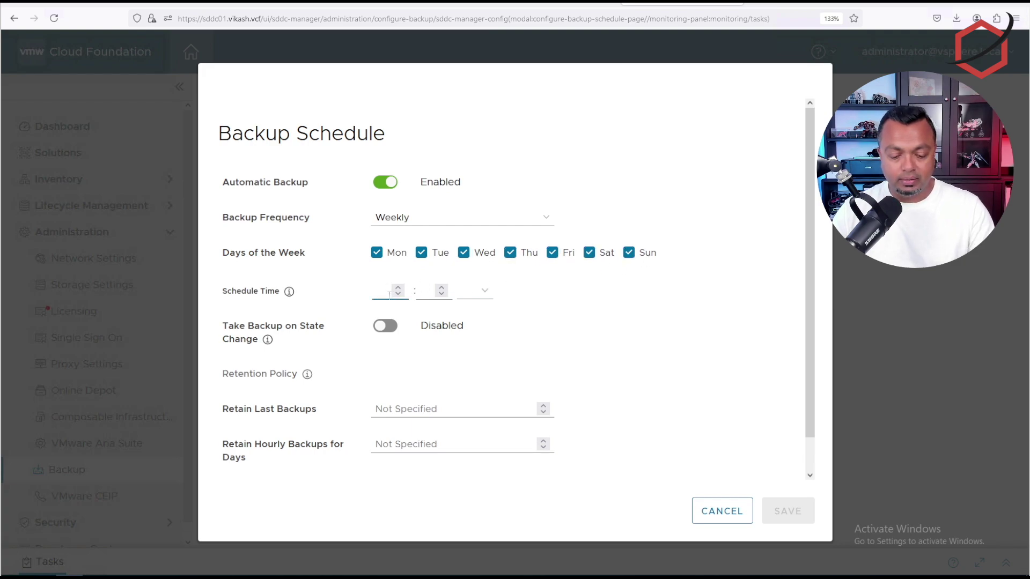
type("4")
left_click(425, 290)
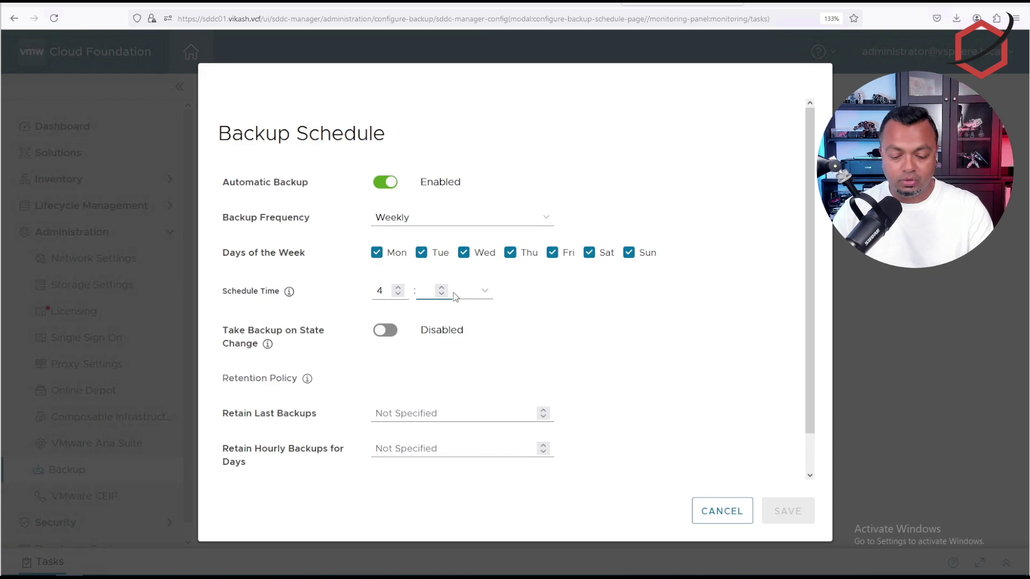
type("00")
left_click(474, 291)
left_click(470, 312)
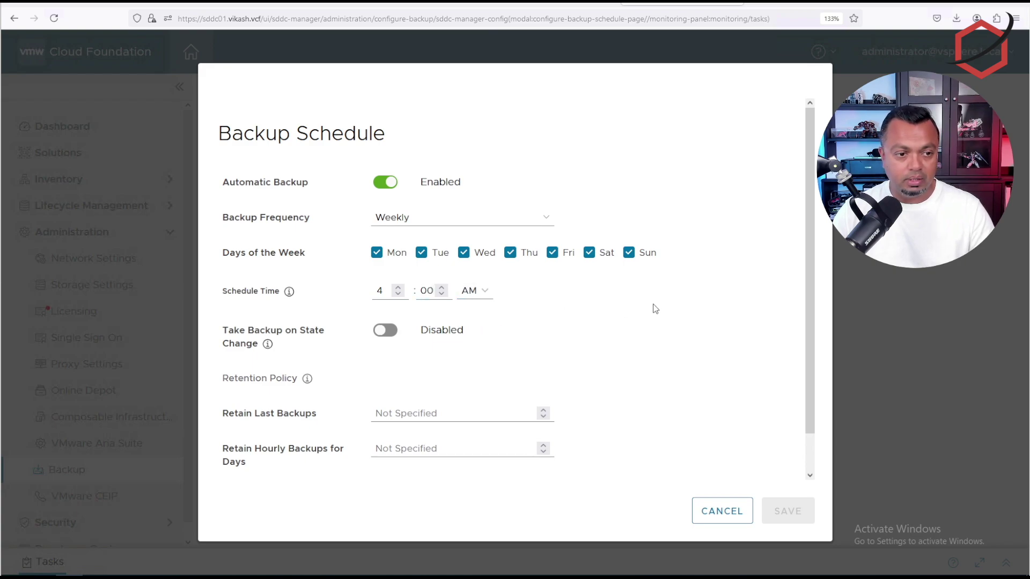
scroll(652, 307, "down", 1)
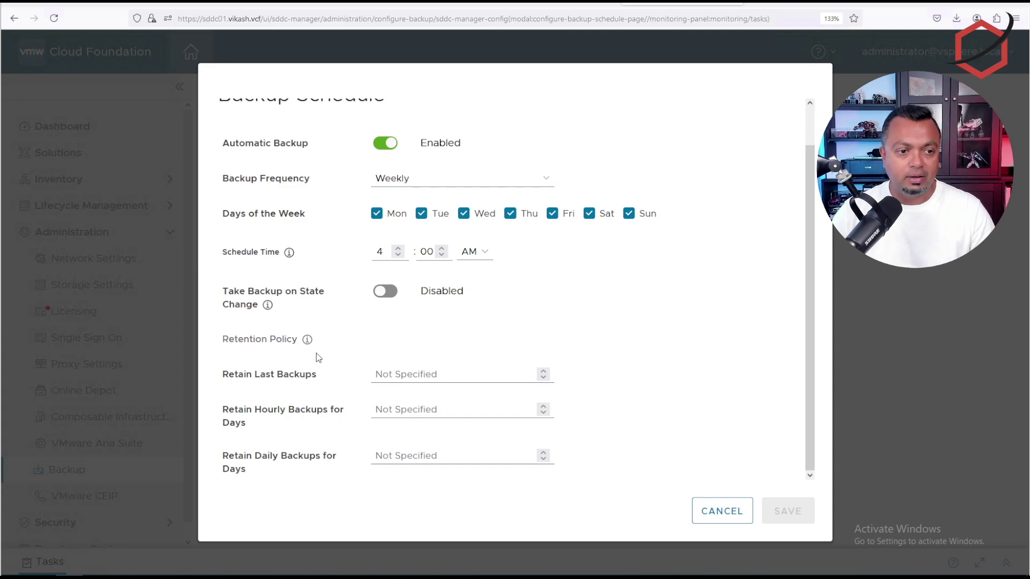
- Keep the last 14 backups and fill in the hourly and daily retention days
left_click(422, 379)
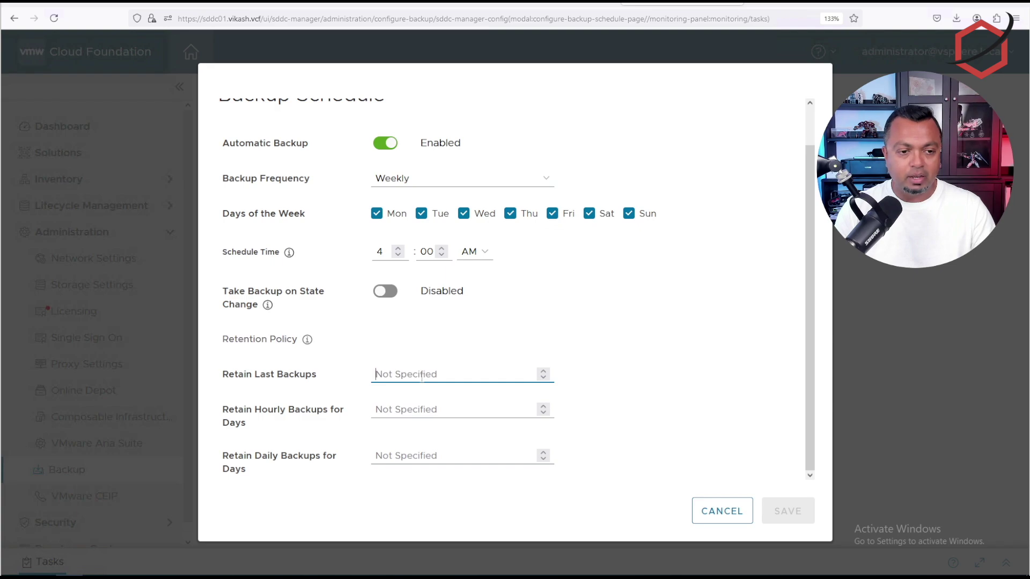
type("14")
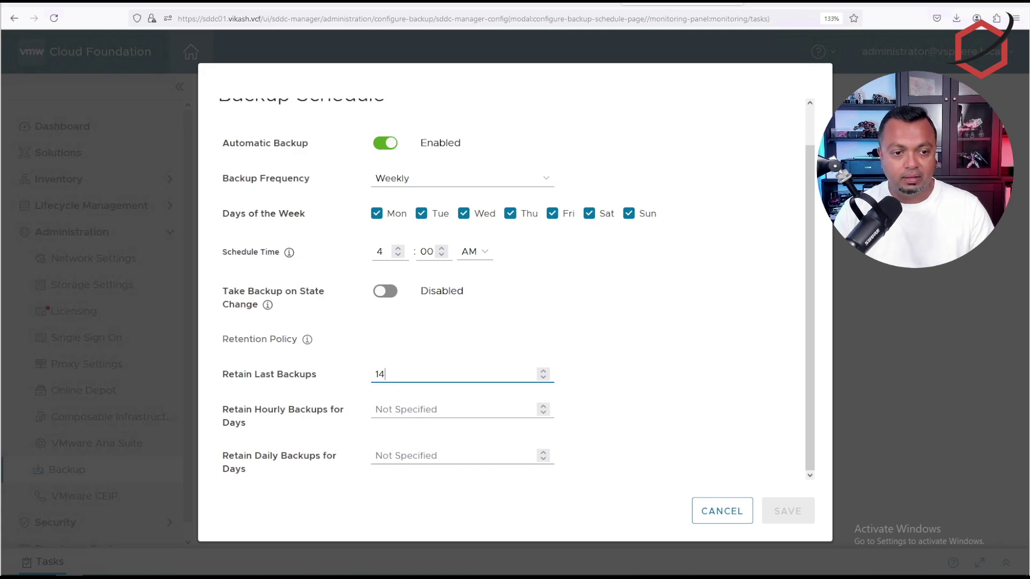
key("Tab")
key("Tab")
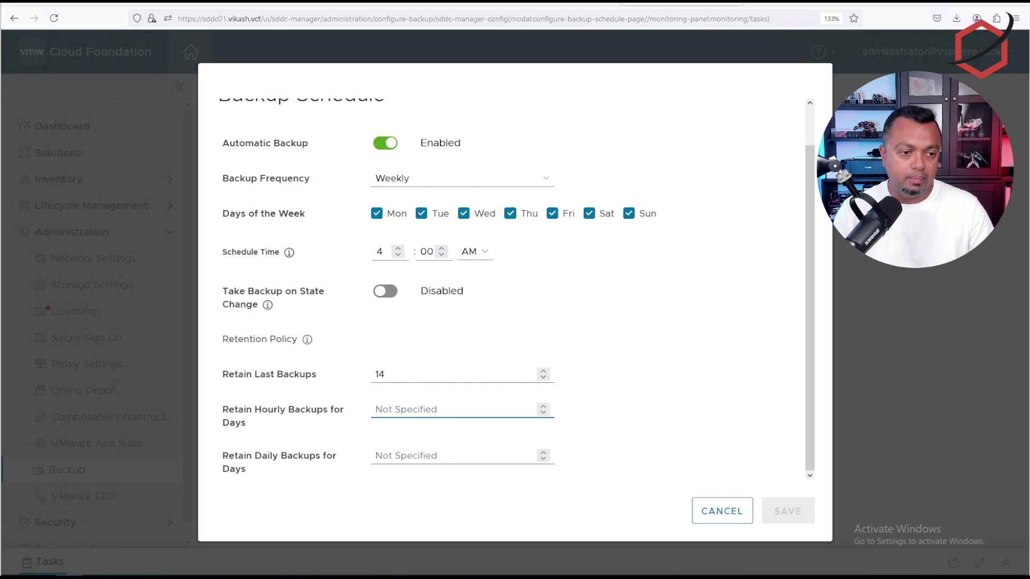
type("7")
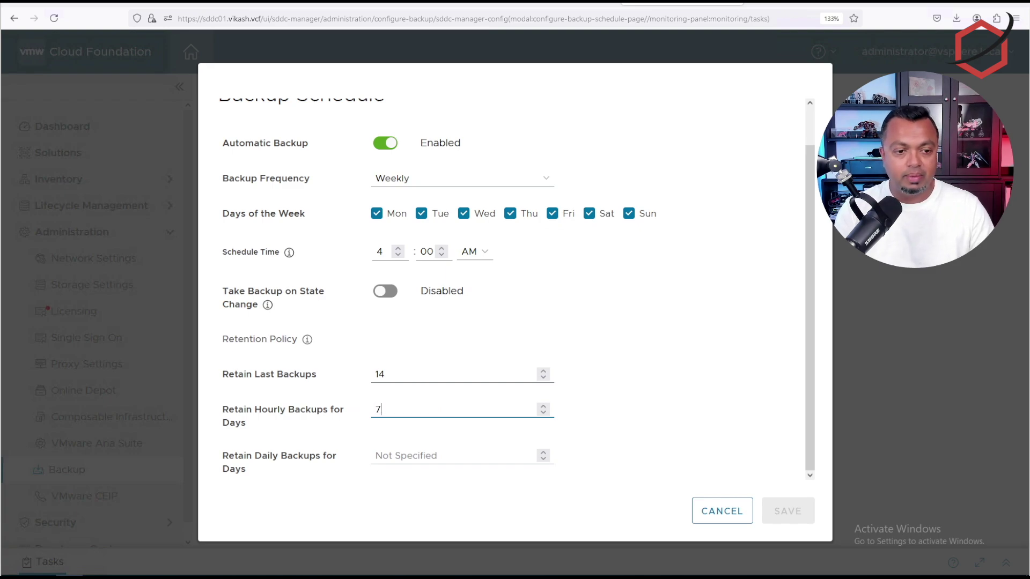
key("Tab")
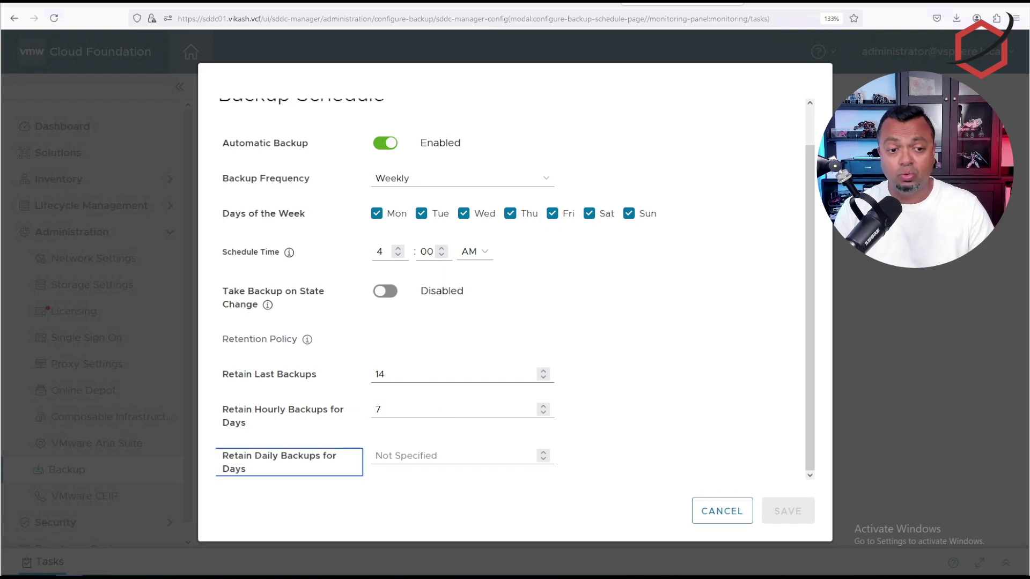
key("Tab")
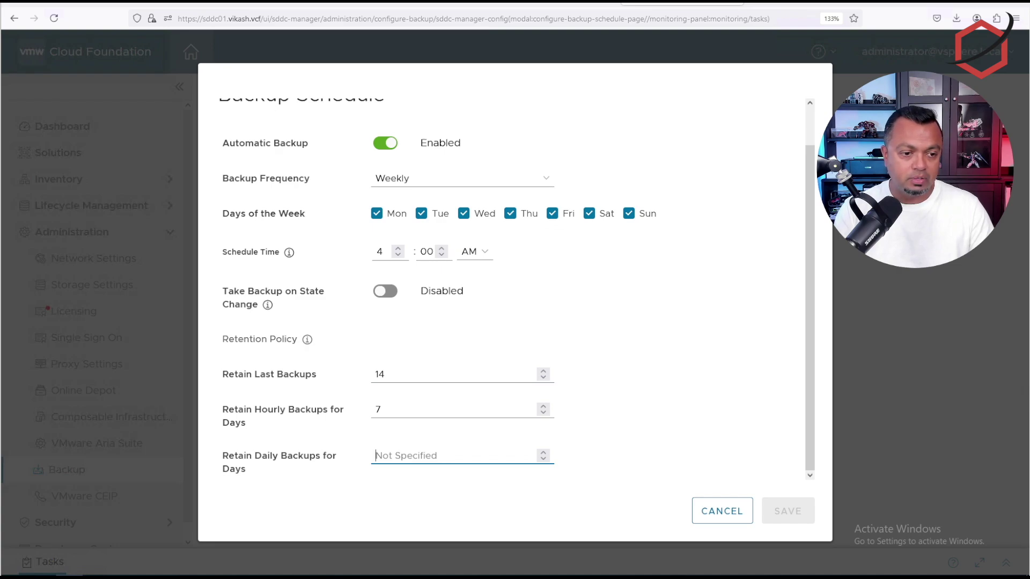
type("7")
key("Tab")
- Fix retention to 14 hourly days and 30 daily days after testing out-of-range values
left_click(404, 409)
left_click(405, 455)
double_click(411, 406)
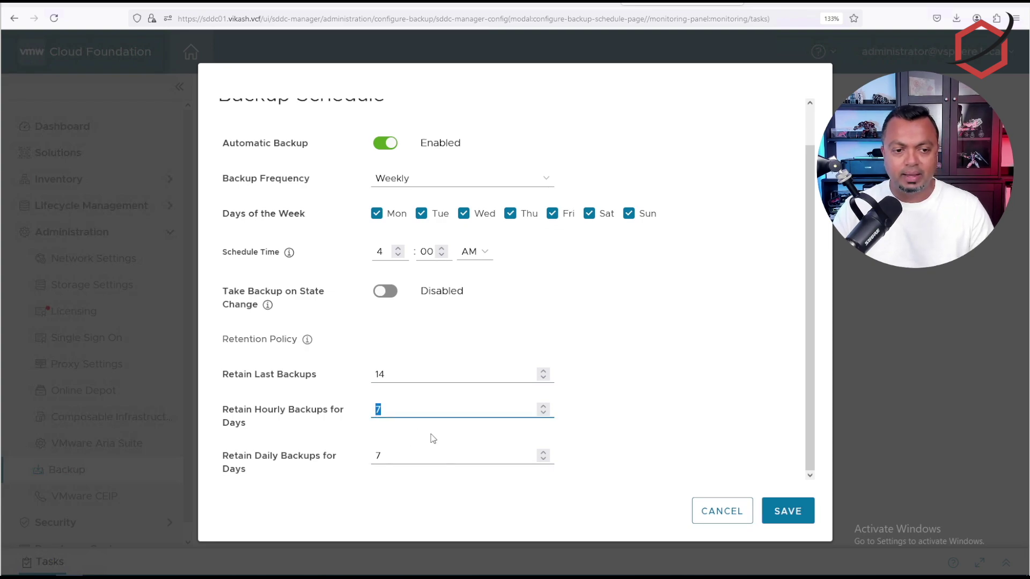
type("30")
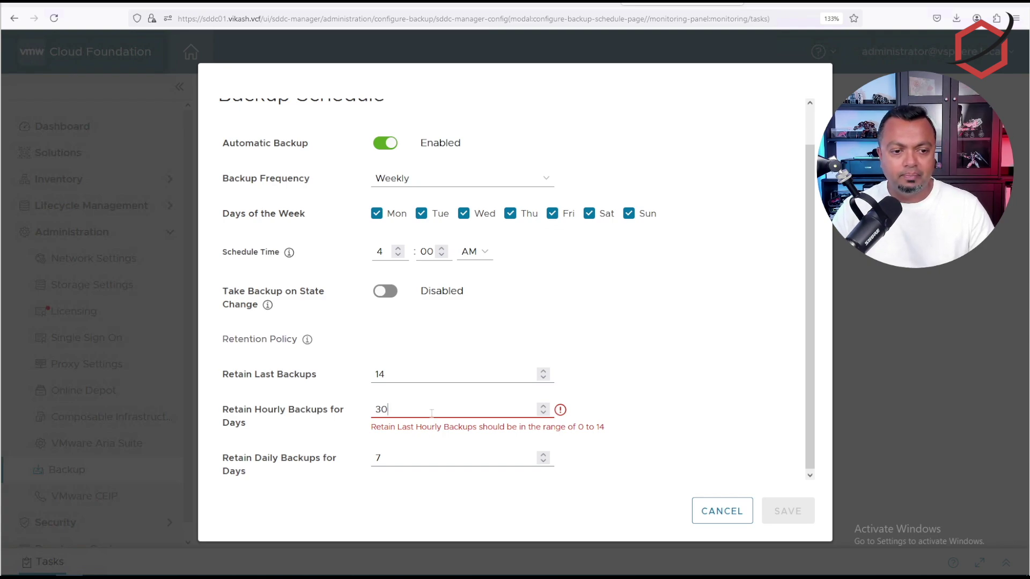
double_click(410, 409)
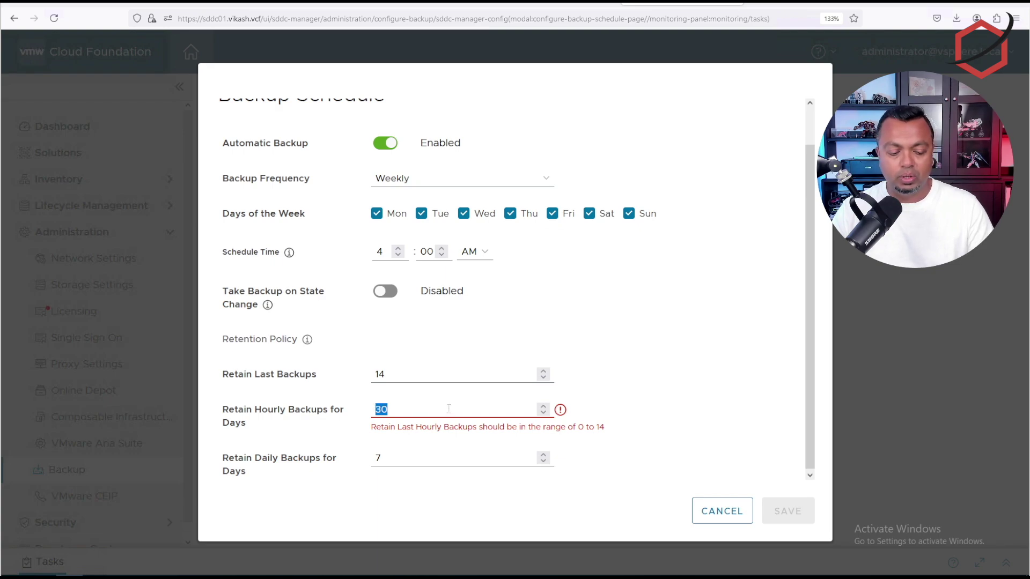
type("14")
double_click(437, 455)
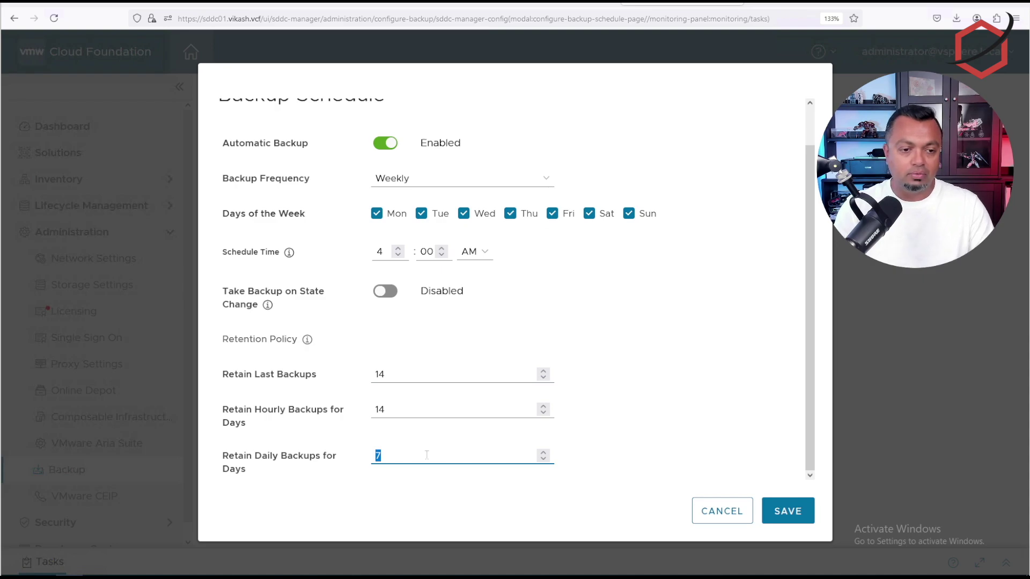
type("30")
key("Tab")
left_click(427, 456)
key("BackSpace")
type("1")
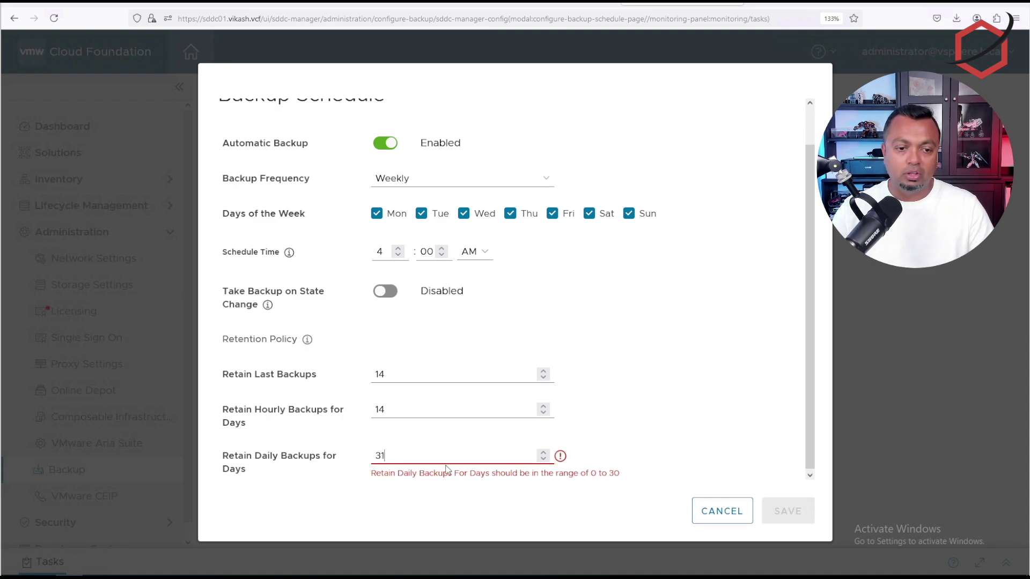
double_click(447, 454)
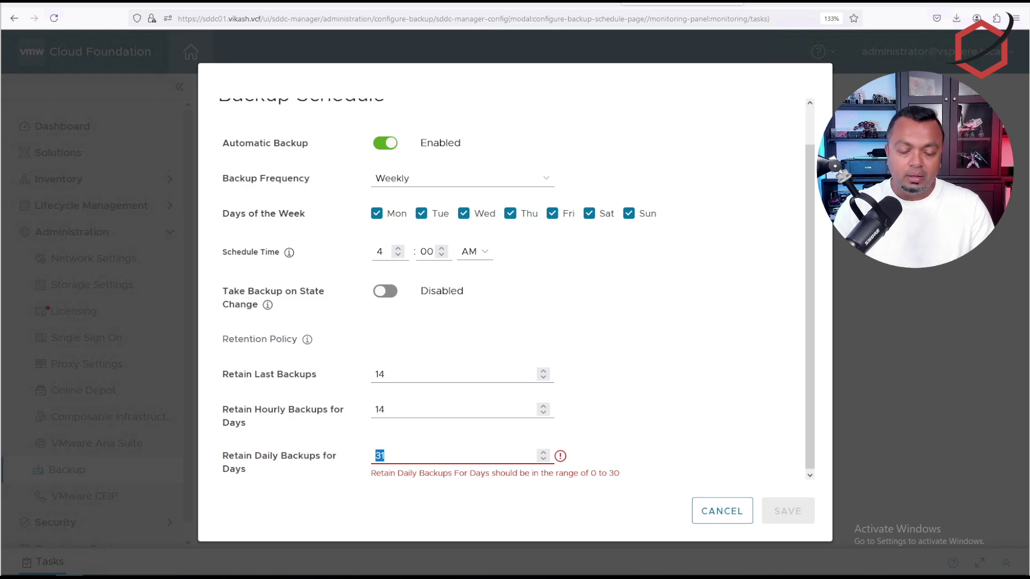
type("30")
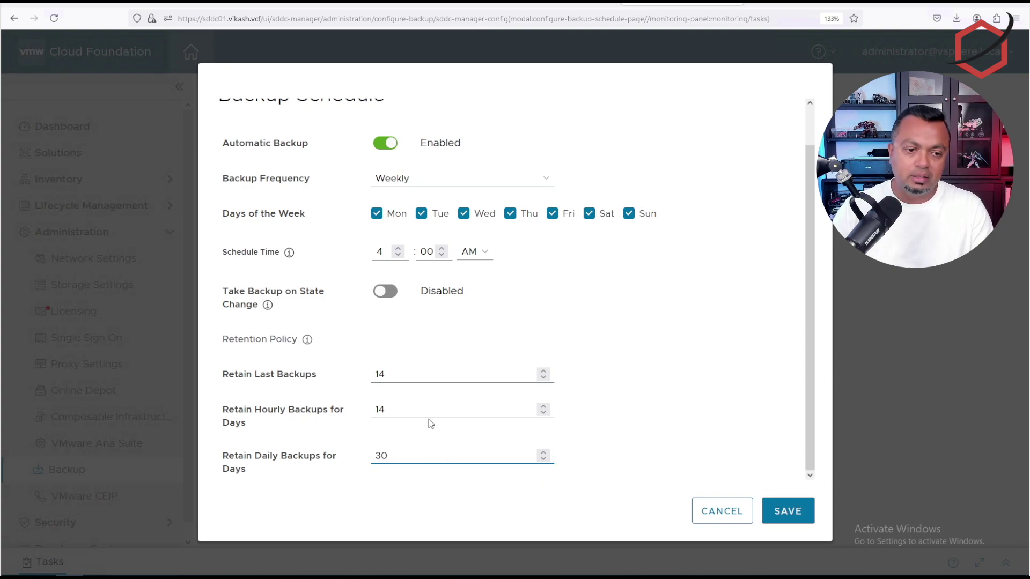
left_click(433, 409)
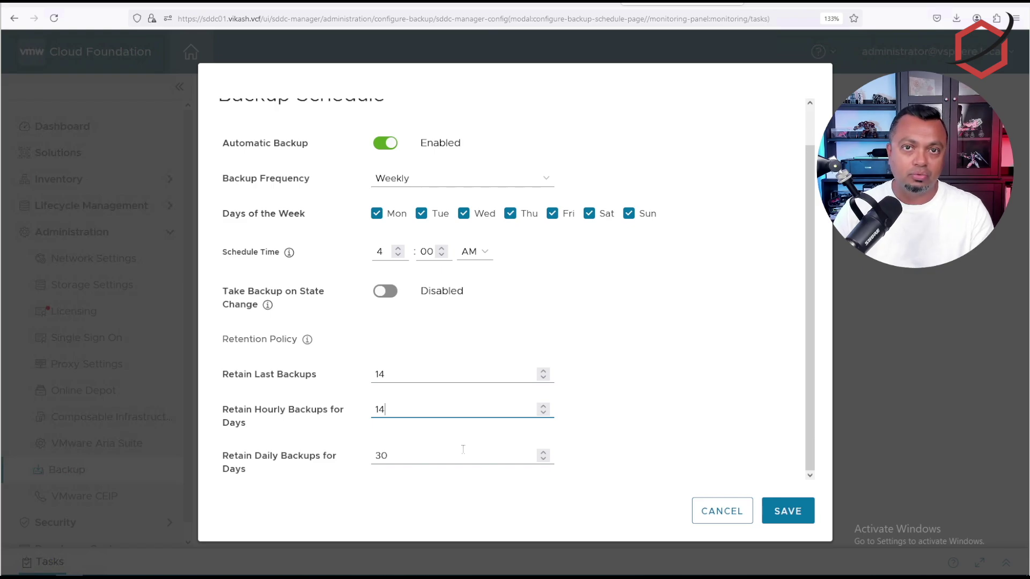
- Save the weekly schedule and retention, waiting for the Configure Backup task to succeed
left_click(787, 511)
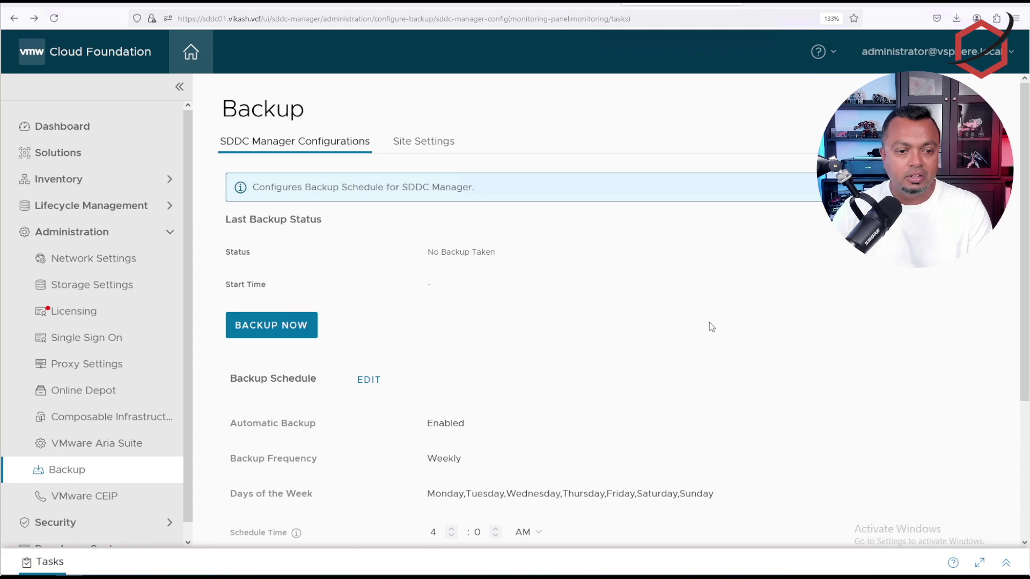
scroll(716, 322, "down", 2)
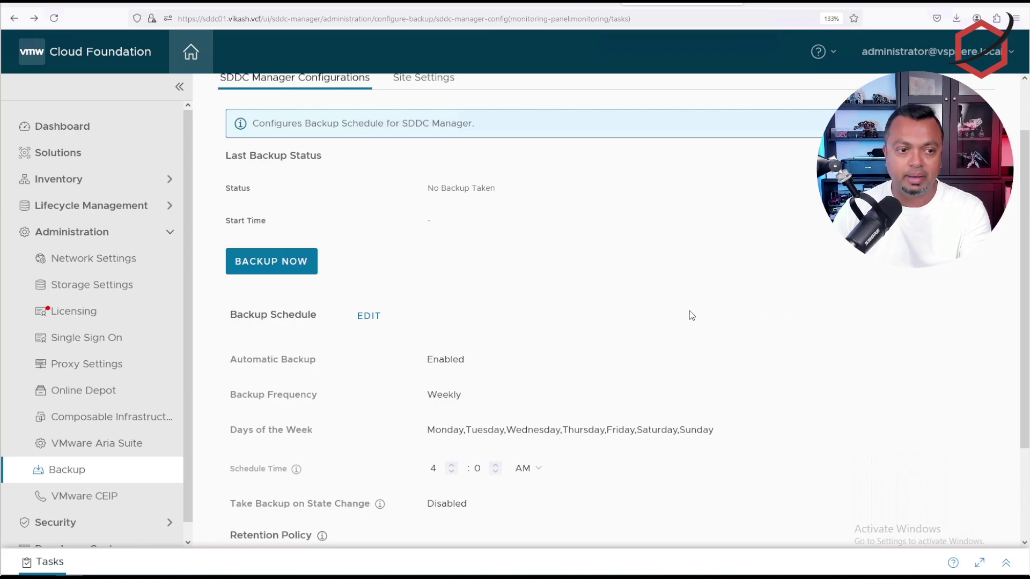
scroll(694, 315, "down", 1)
scroll(693, 315, "down", 1)
scroll(694, 315, "up", 2)
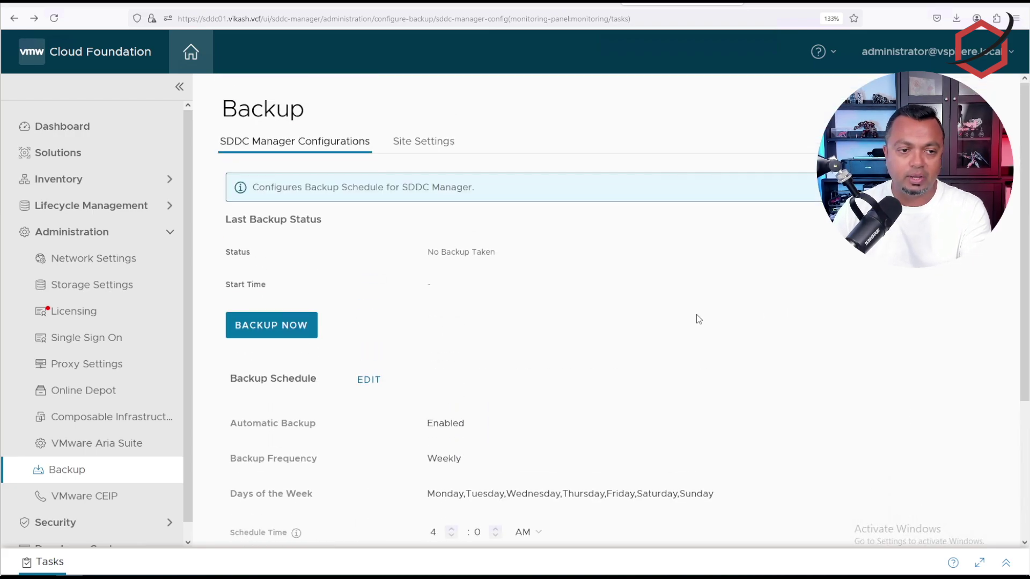
scroll(694, 315, "down", 3)
scroll(696, 314, "up", 3)
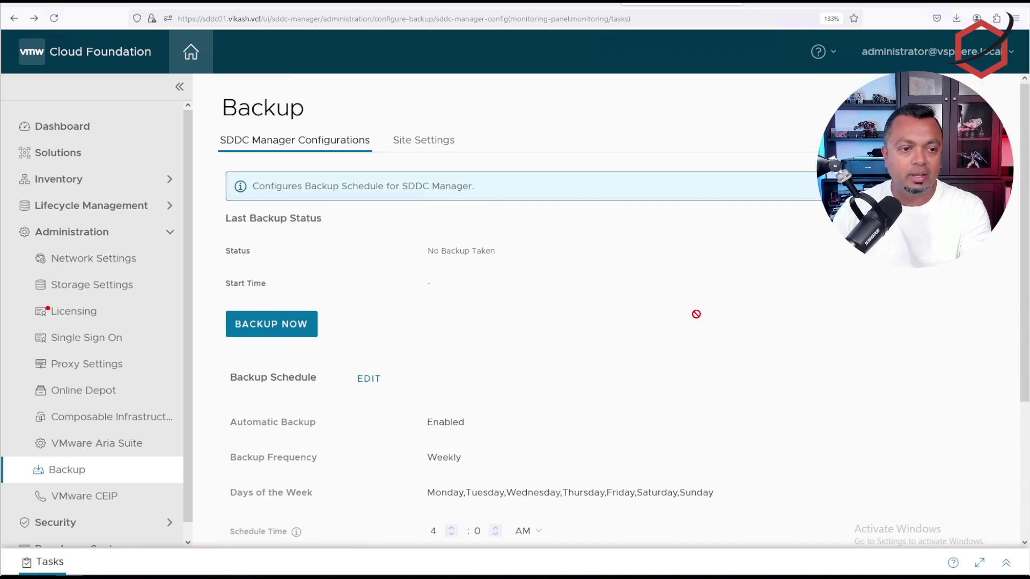
- Run Backup Now and wait for Last Backup Status to show Successful
left_click(278, 327)
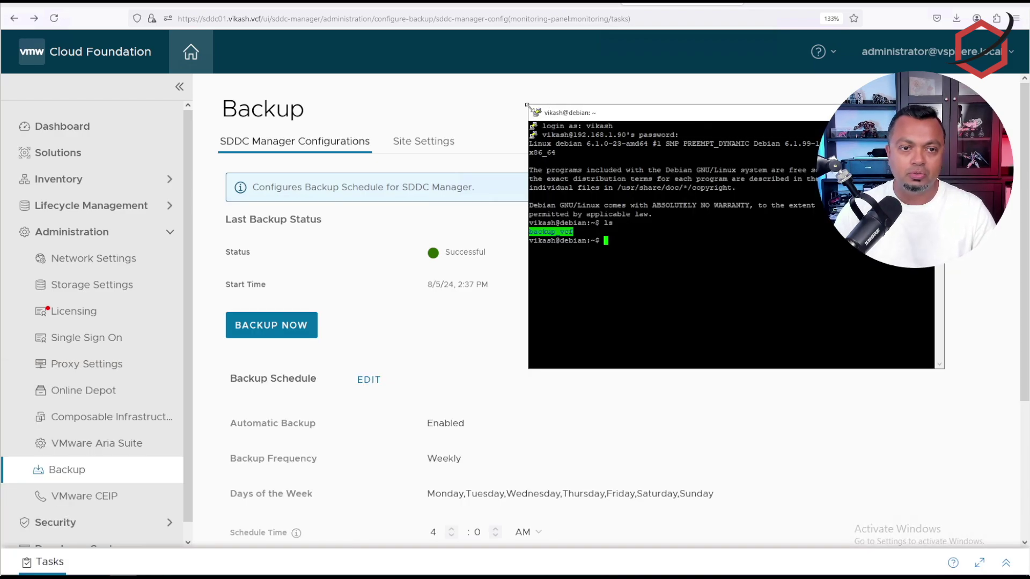
- Enlarge PuTTY, run ls and pwd, then cd into backup_vcf (/home/vikash/backup_vcf)
left_click_drag(526, 105, 399, 70)
left_click_drag(589, 83, 587, 135)
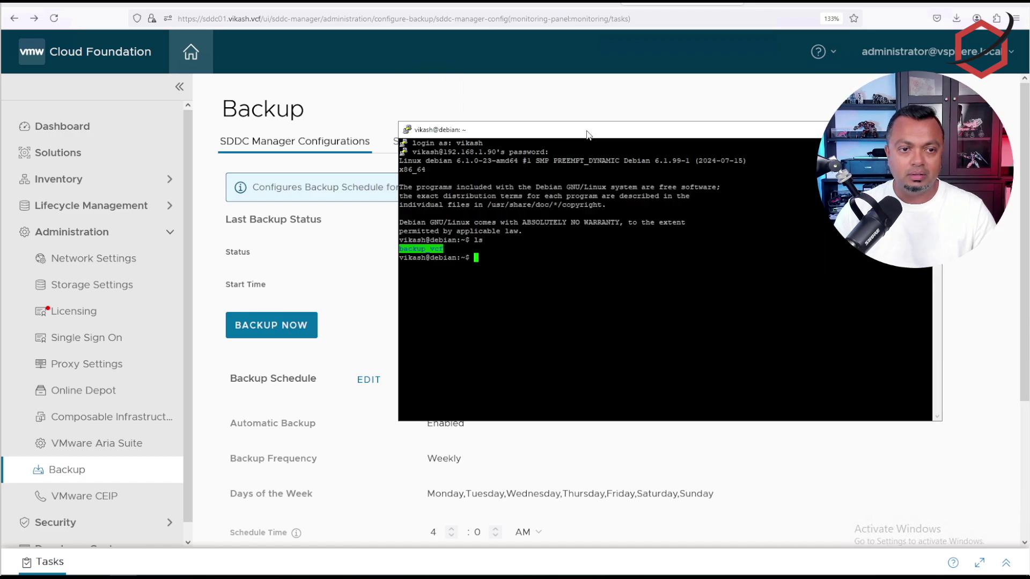
left_click_drag(397, 123, 354, 105)
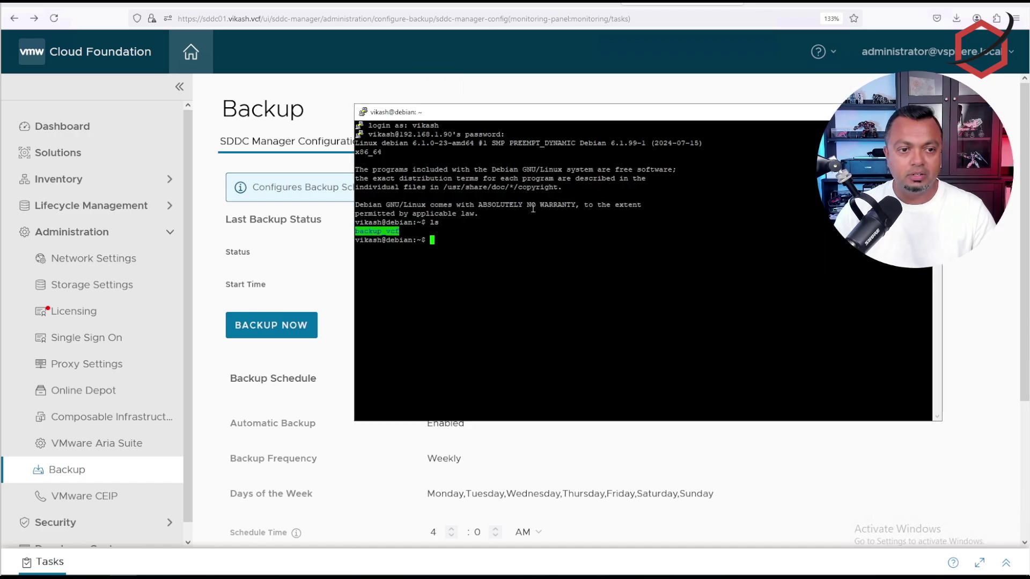
type("ls")
key("Return")
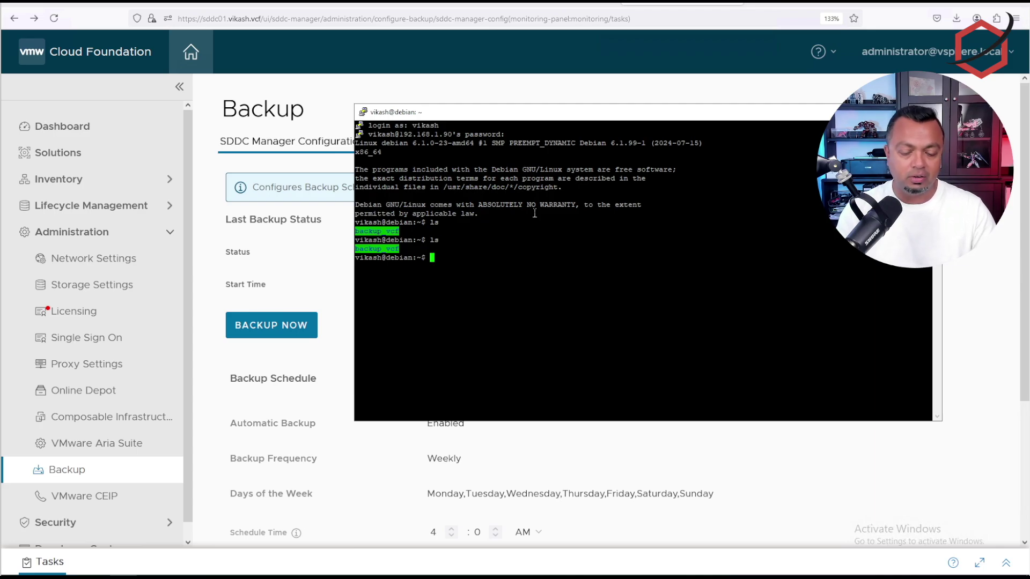
type("pwd")
key("Return")
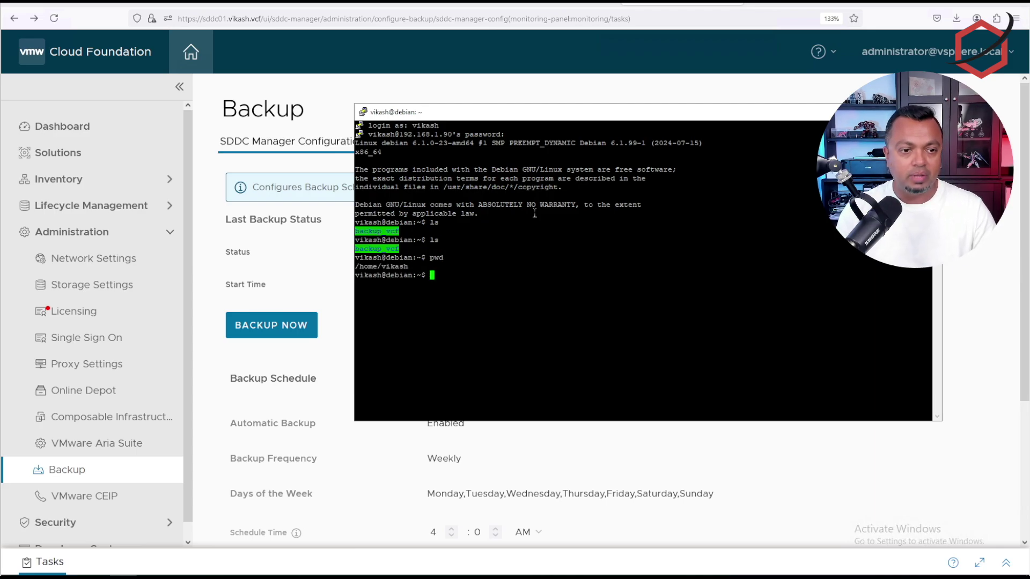
type("cd back")
key("Tab")
key("Return")
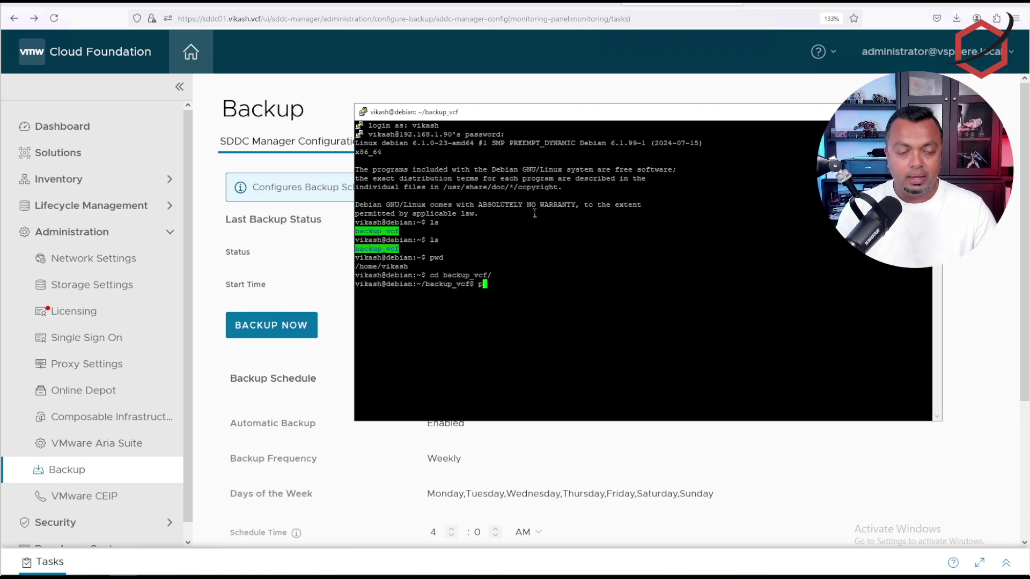
type("wd")
key("Return")
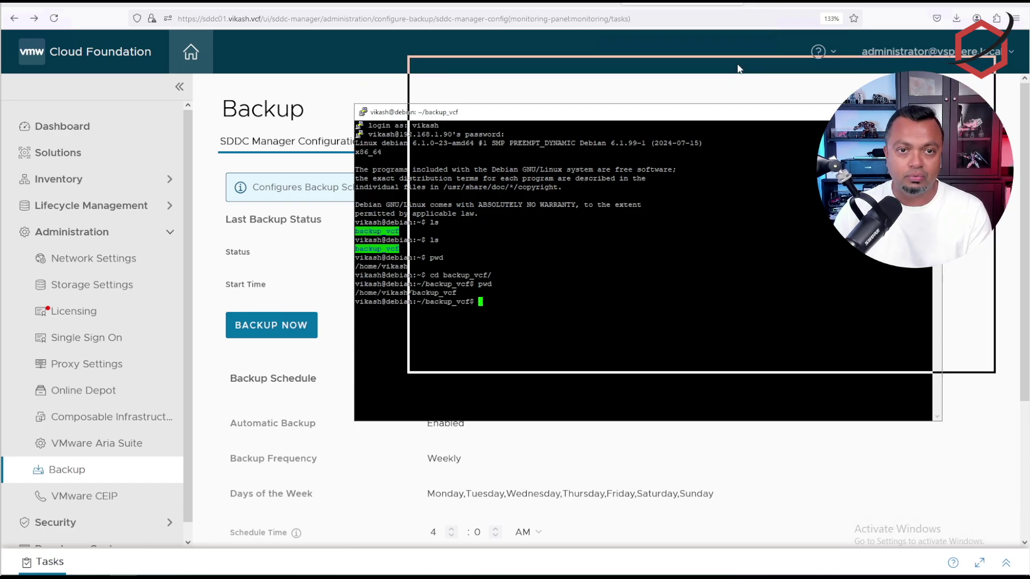
- Compare that path with the Backup Directory on the Site Settings tab
left_click_drag(680, 118, 741, 67)
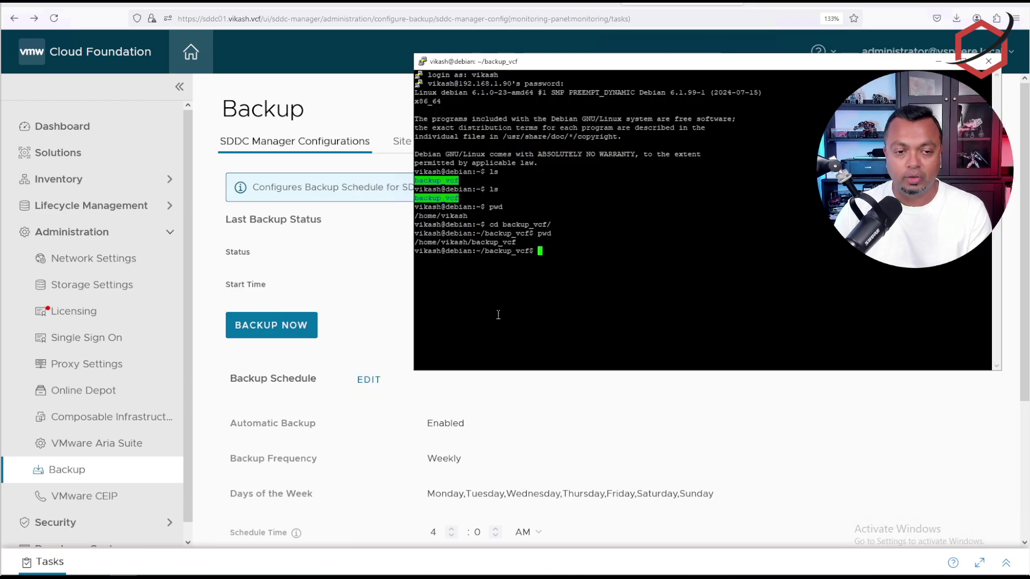
left_click(593, 402)
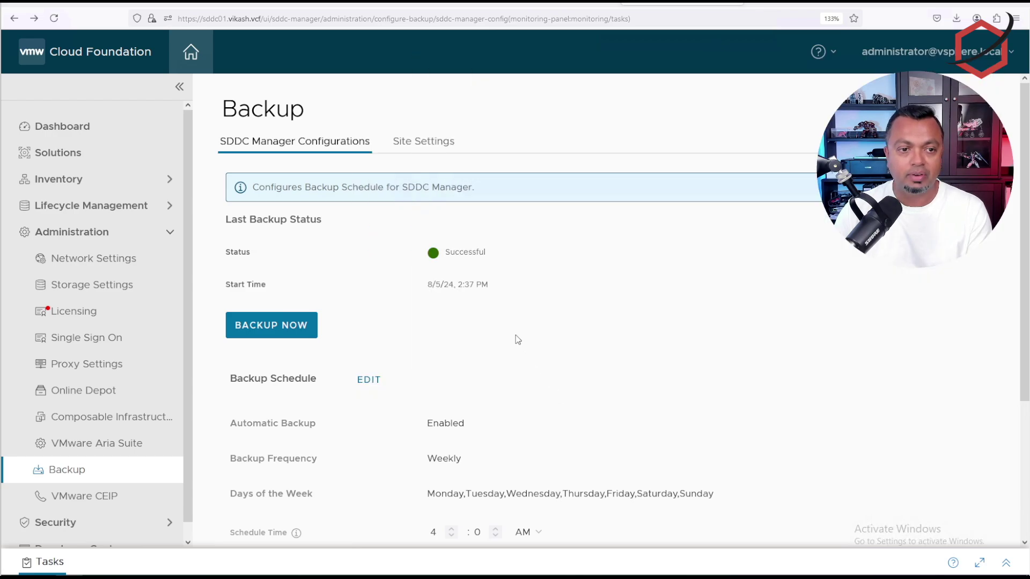
left_click(421, 143)
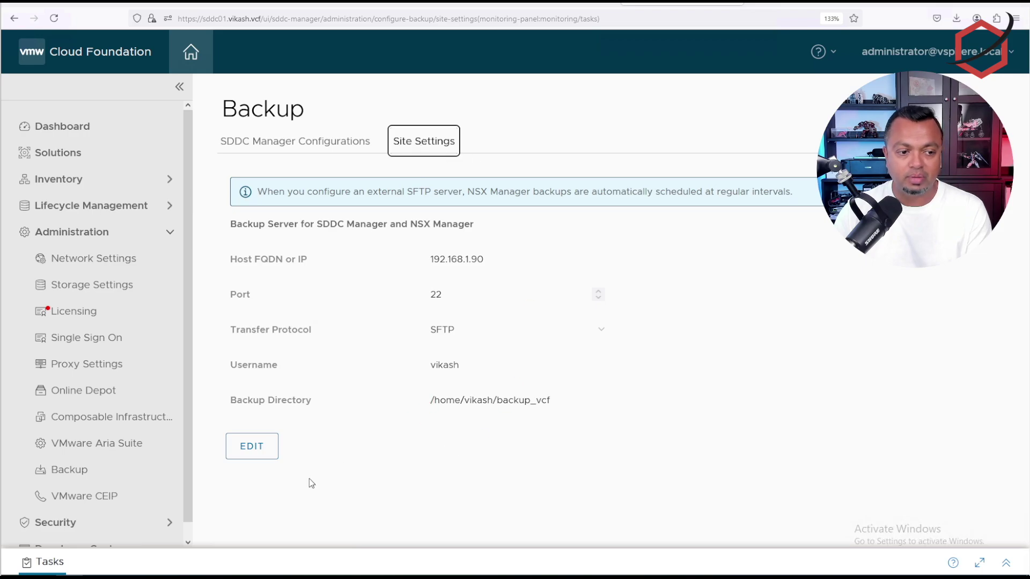
left_click(123, 576)
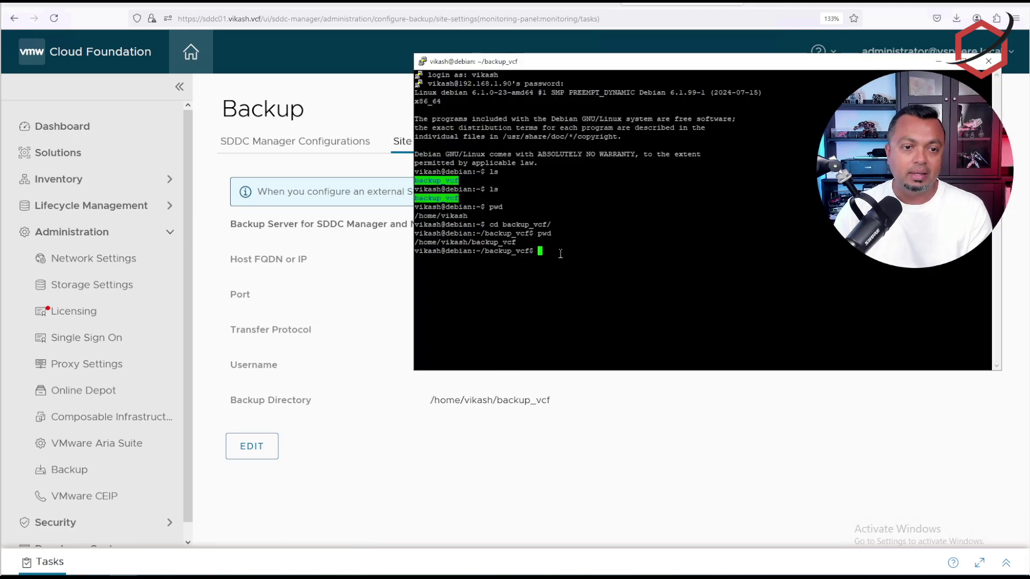
- Run ls and ls -l in backup_vcf to list cluster-node-backups, inventory-summary and sddc-manager-backup
triple_click(493, 241)
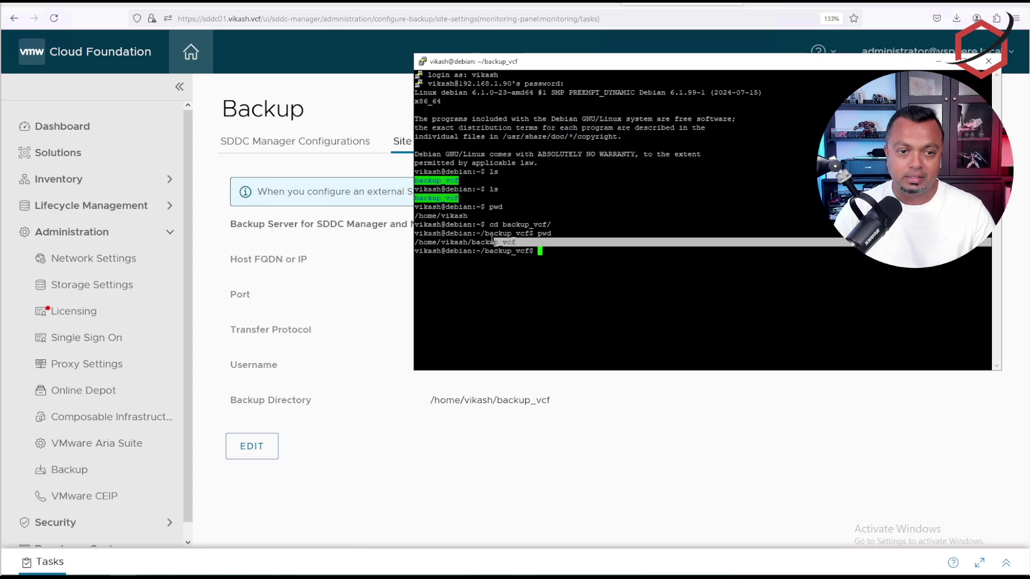
left_click_drag(493, 241, 416, 236)
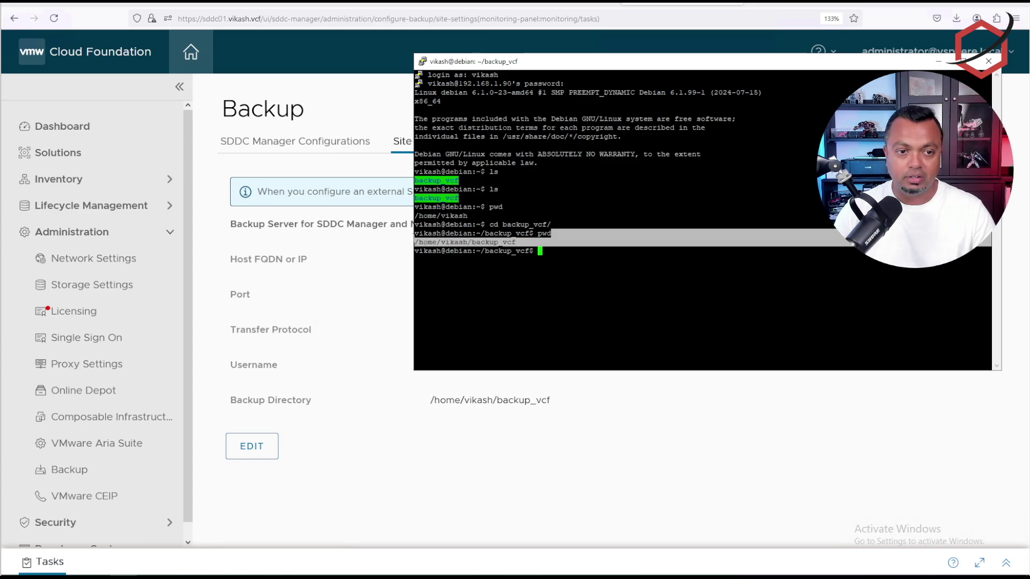
left_click(552, 240)
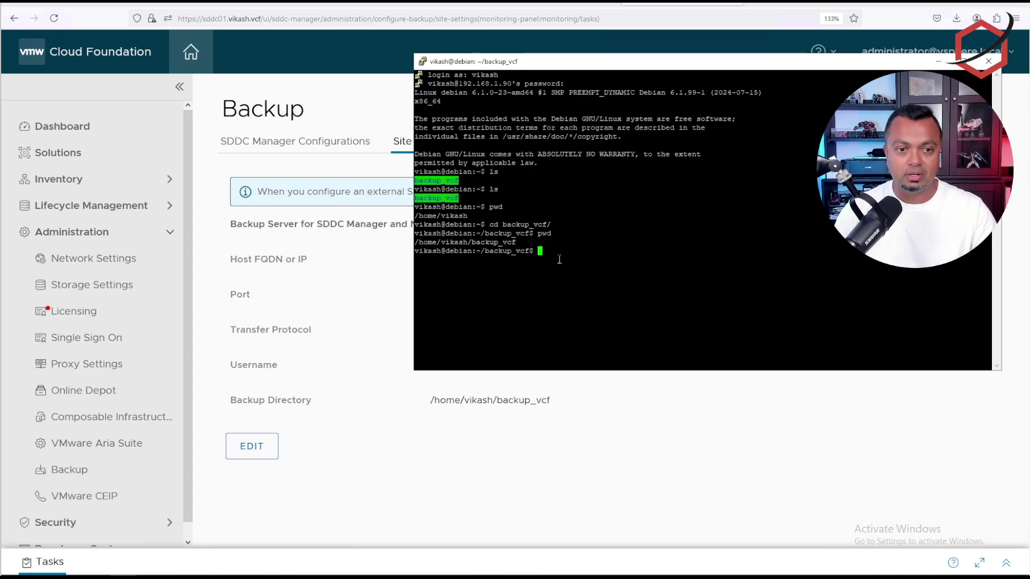
type("ls")
key("Return")
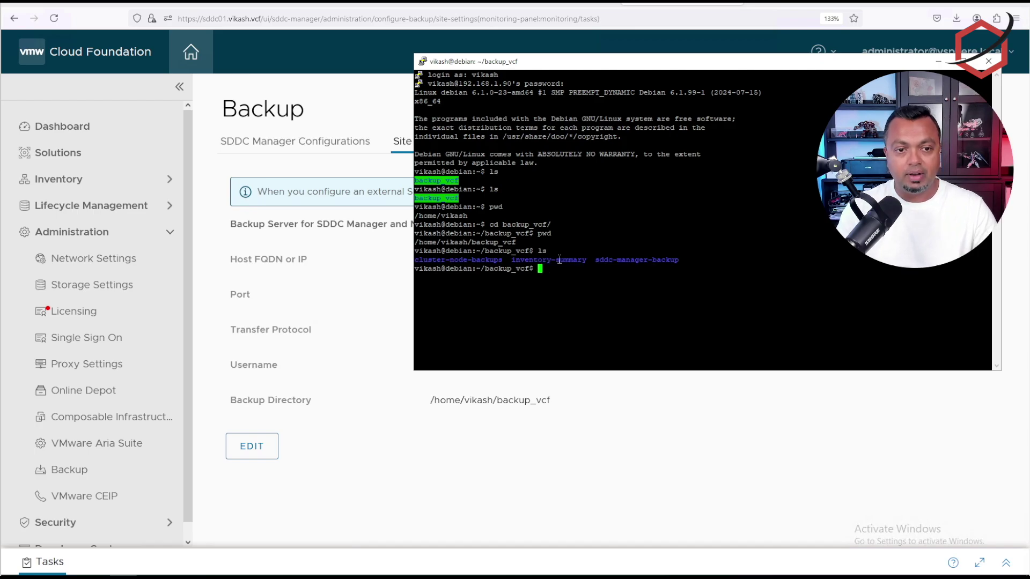
type("ls -a")
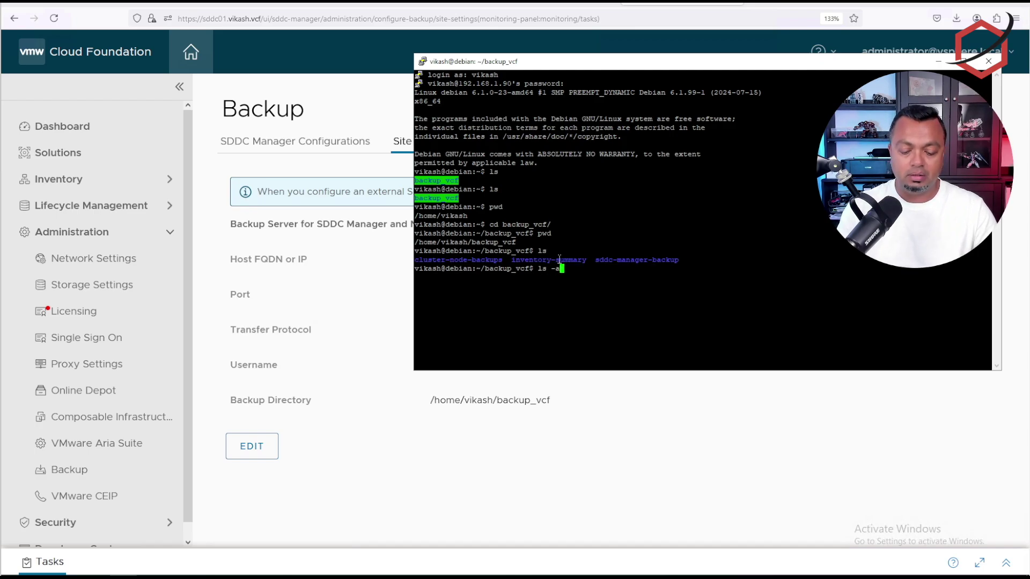
key("BackSpace")
type("l")
key("Return")
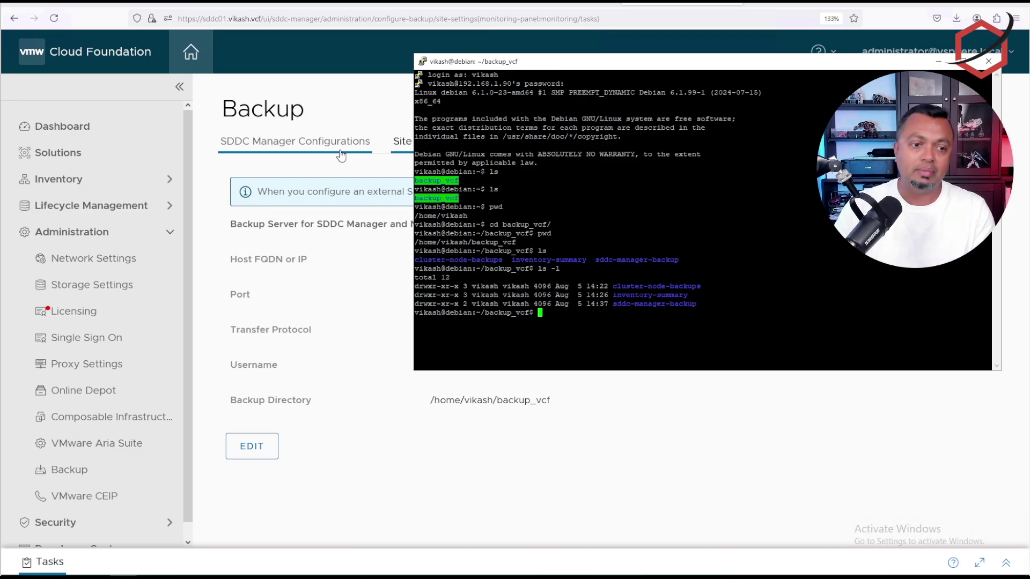
- Bring the SDDC Manager backup Configurations page forward, showing the last backup Successful at 8/5/24, 2:37 PM
left_click(342, 155)
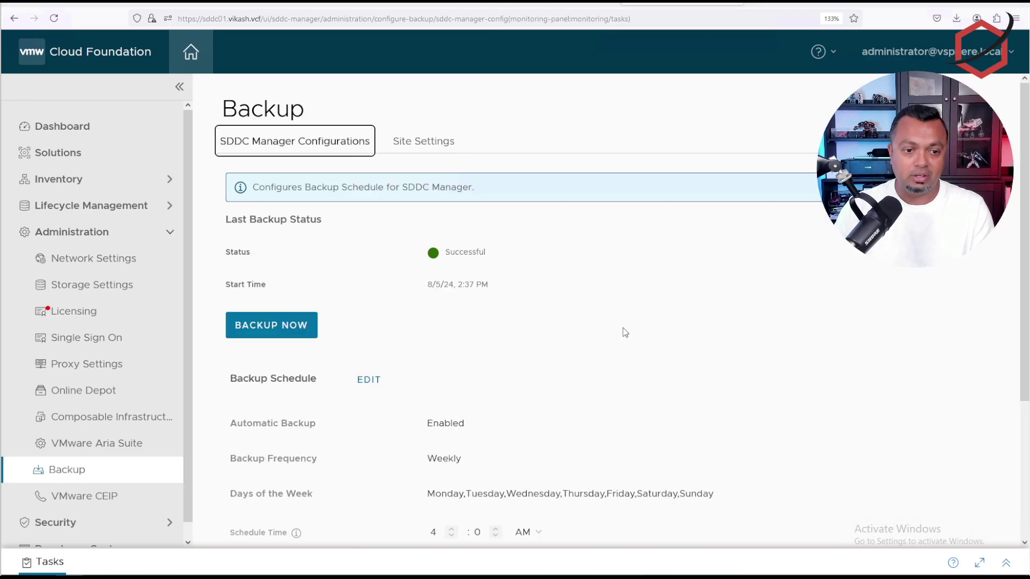